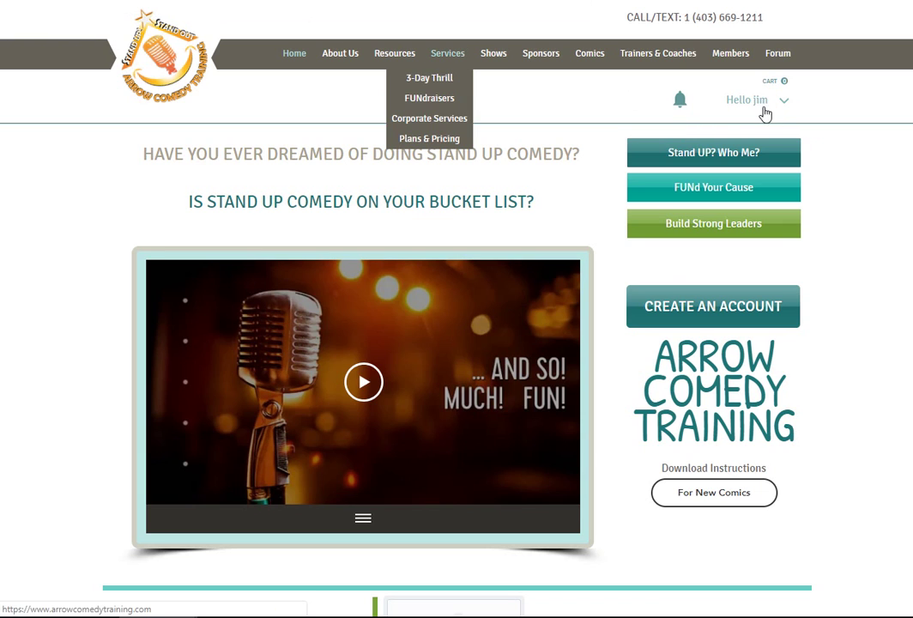
Step: Open My Account from the 'Hello' account dropdown in the site header
left_click(762, 105)
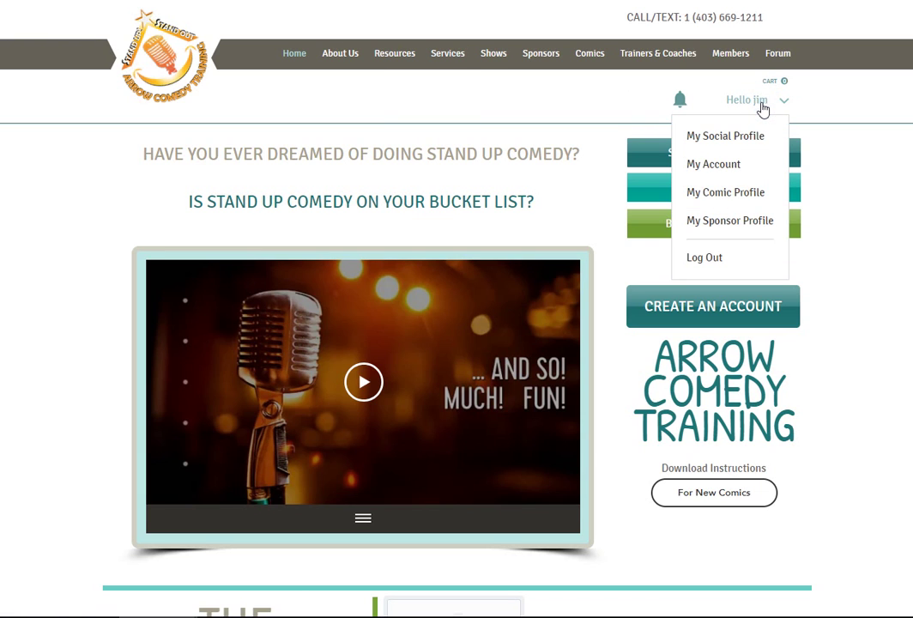
left_click(715, 167)
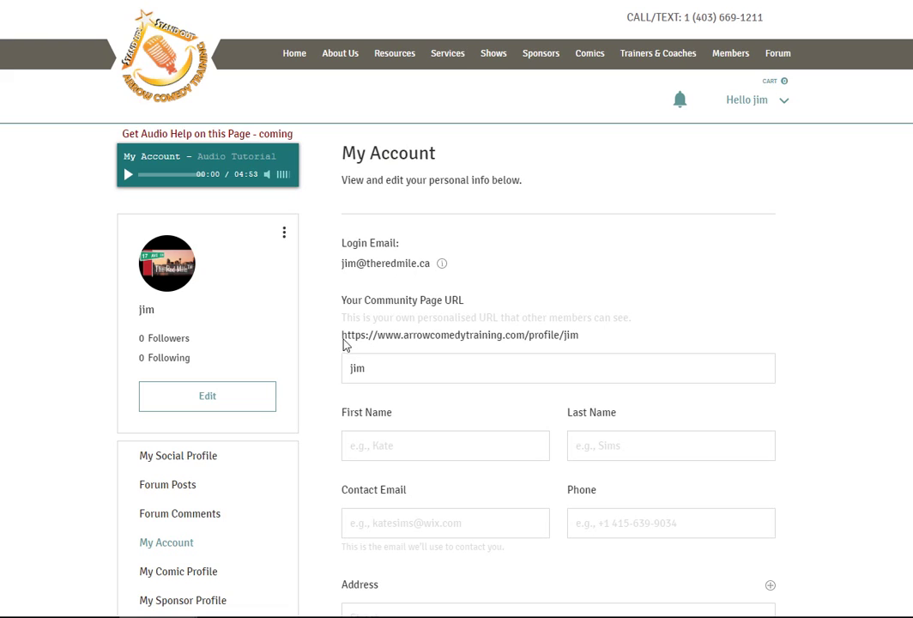
Step: Replace the old username in the community page URL with the slug theredmile
left_click_drag(342, 336, 568, 348)
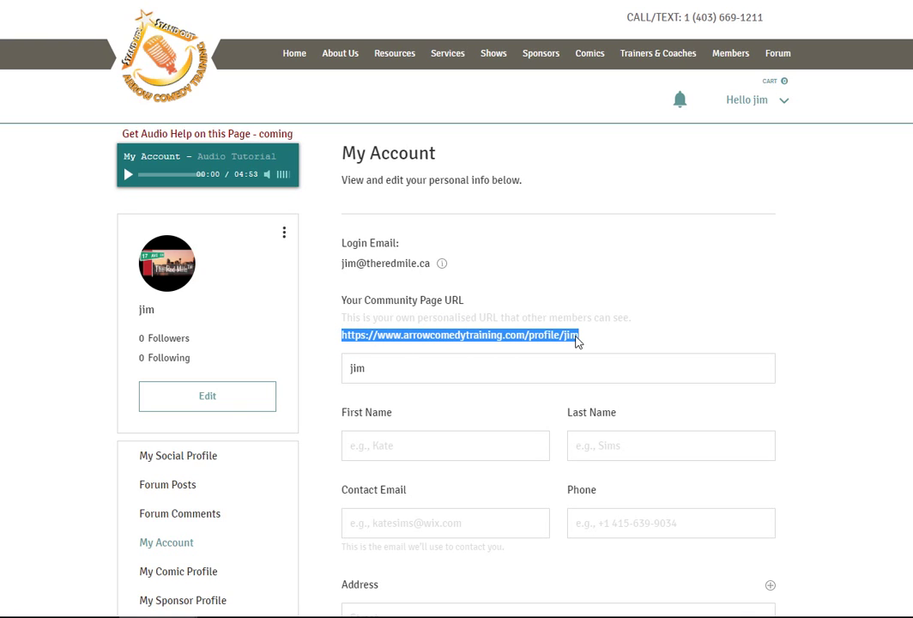
left_click(394, 367)
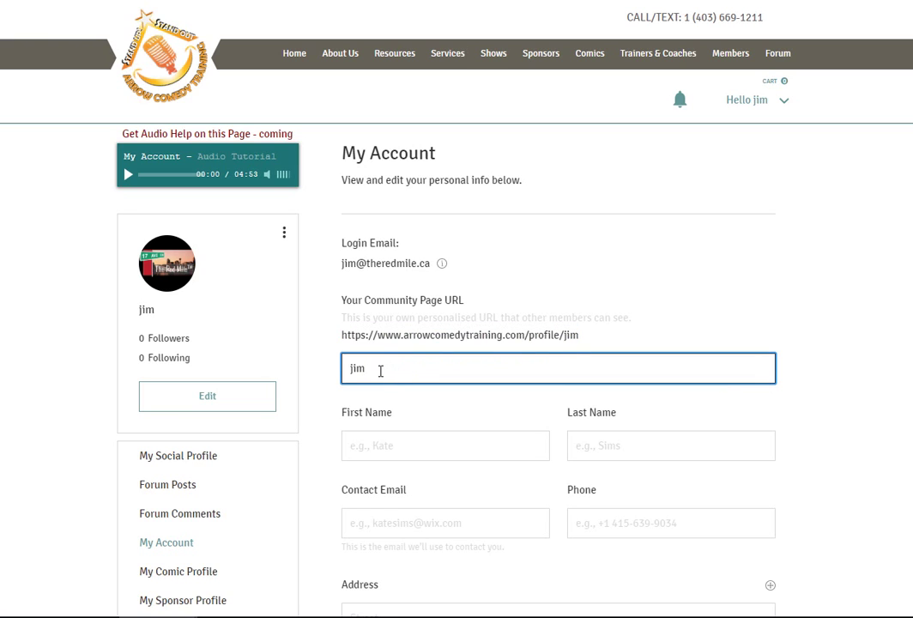
left_click_drag(378, 370, 332, 375)
type("The R")
key("BackSpace")
key("BackSpace")
key("BackSpace")
key("BackSpace")
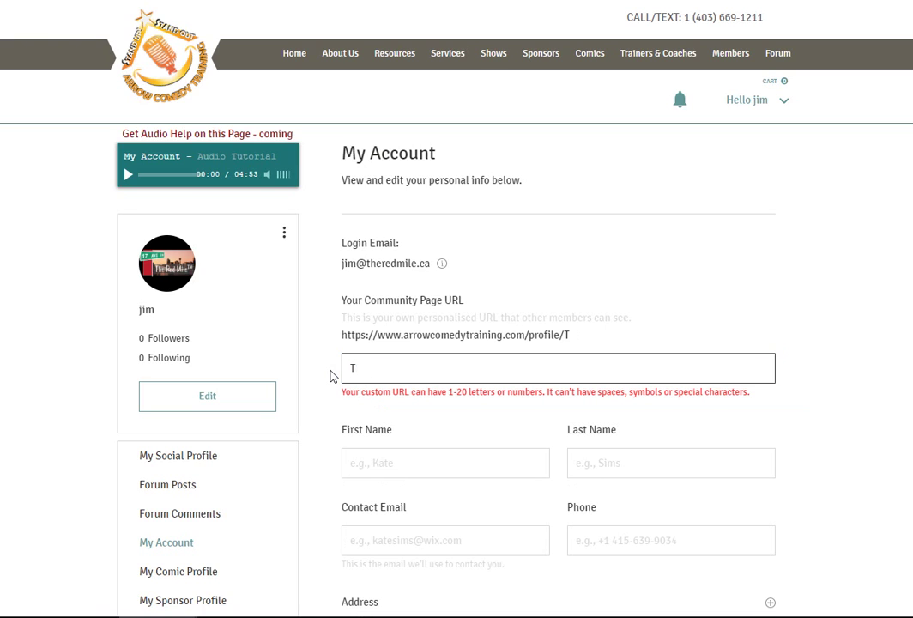
type("theredm")
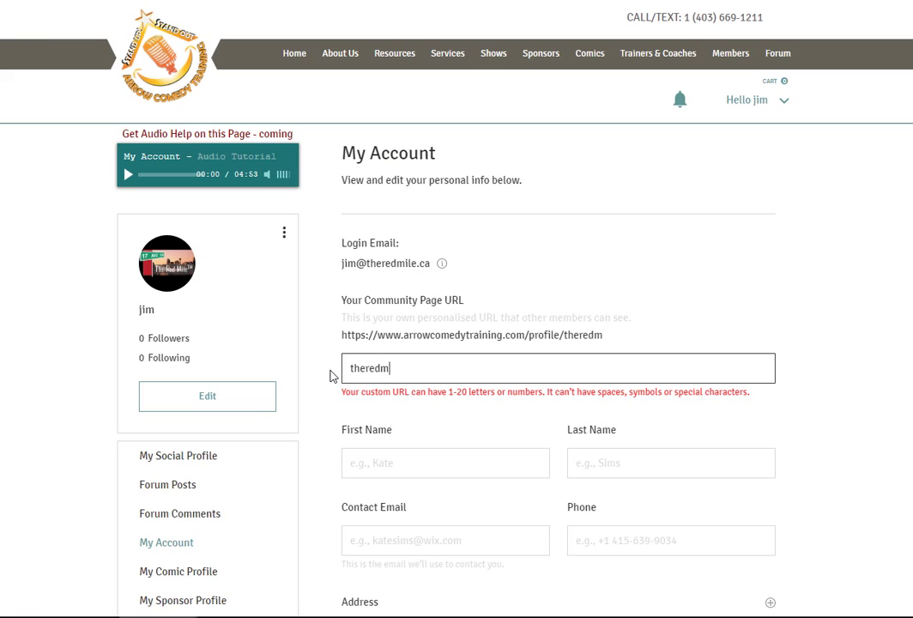
type("ile")
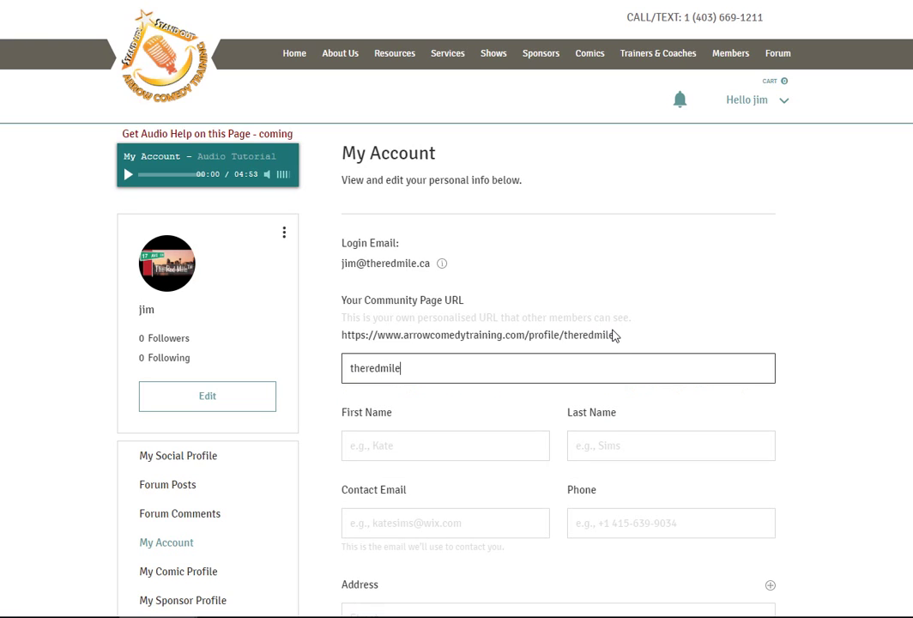
left_click_drag(615, 341, 341, 346)
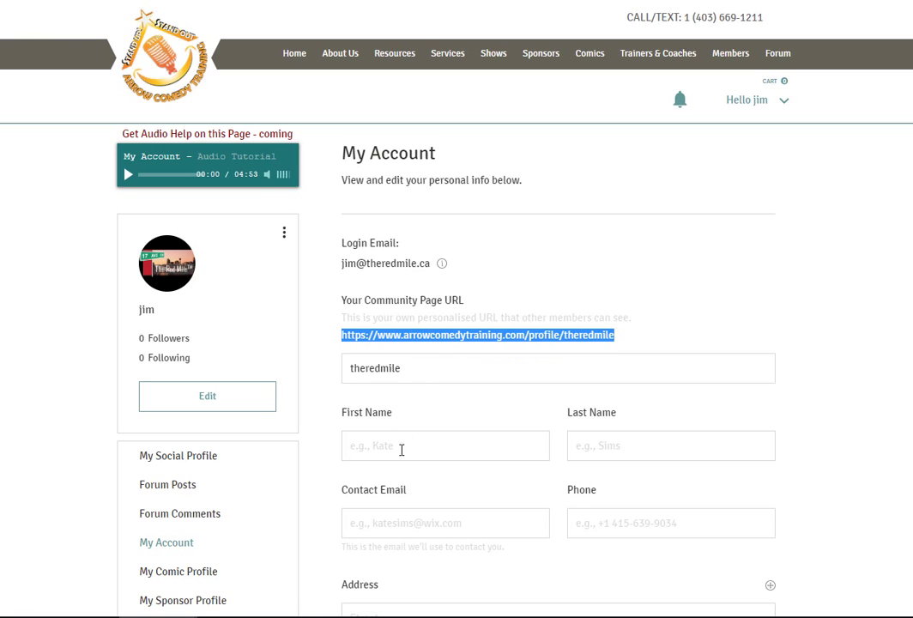
Step: Enter The Red as the first name and Mile as the last name
left_click(374, 446)
type("Jim")
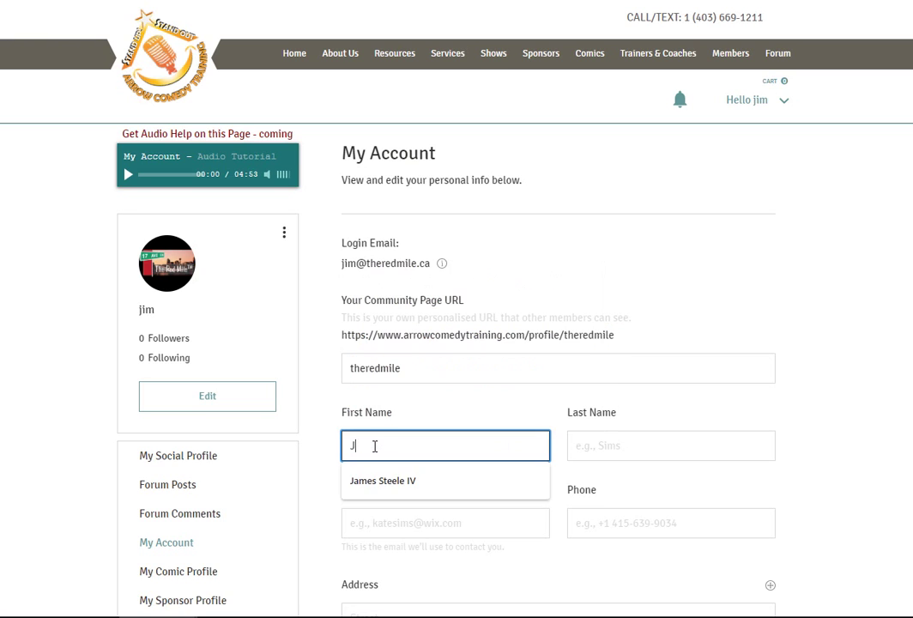
key("BackSpace")
key("BackSpace")
type("T")
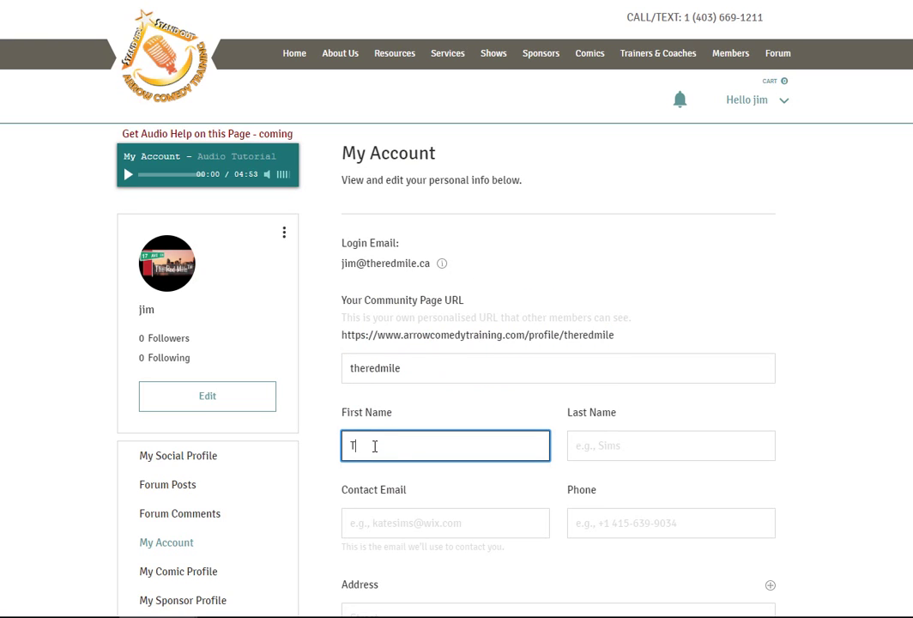
type("he Red")
key("Tab")
type("Mi")
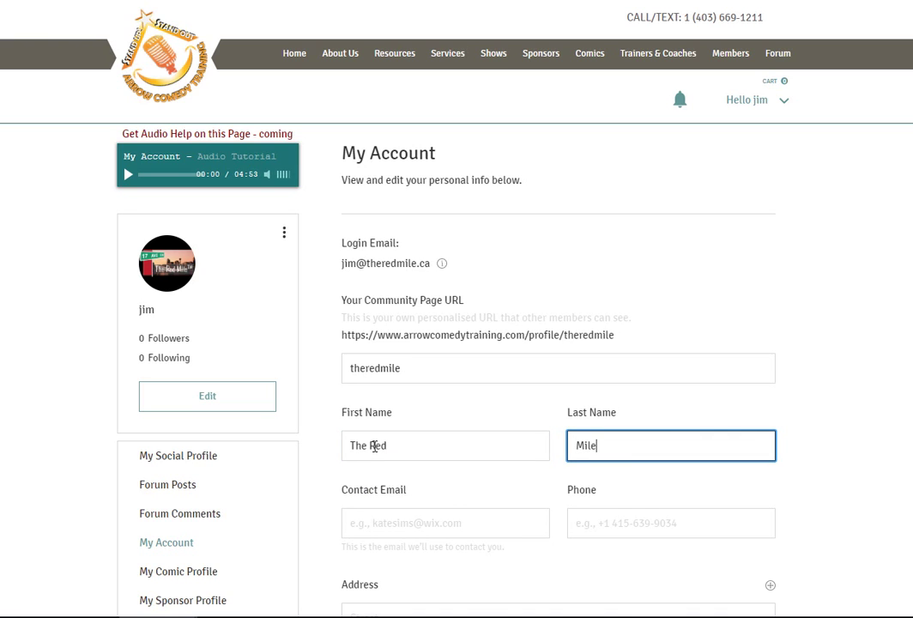
Step: Fill in the contact email and phone number, then save with Update Info
left_click(368, 523)
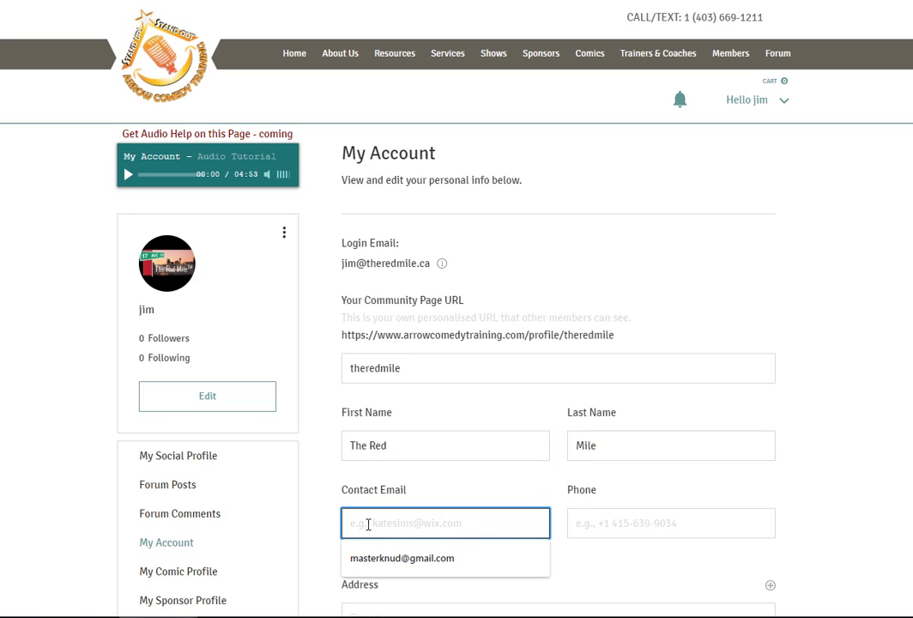
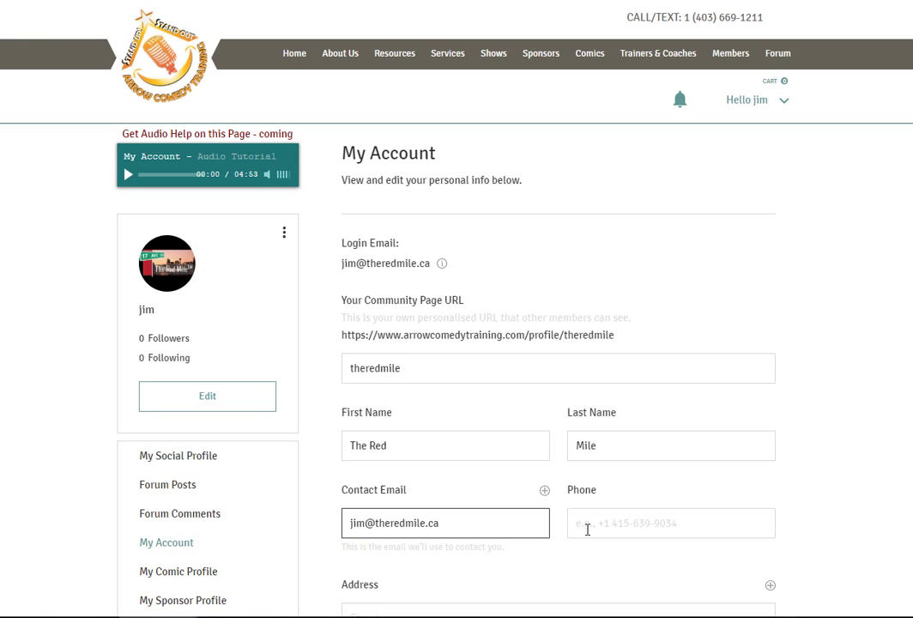
left_click(588, 530)
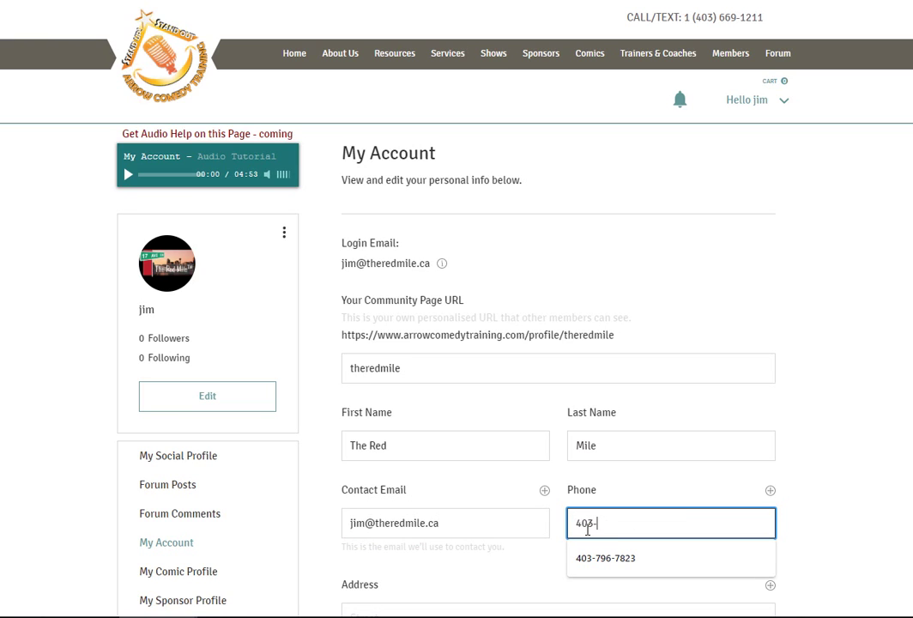
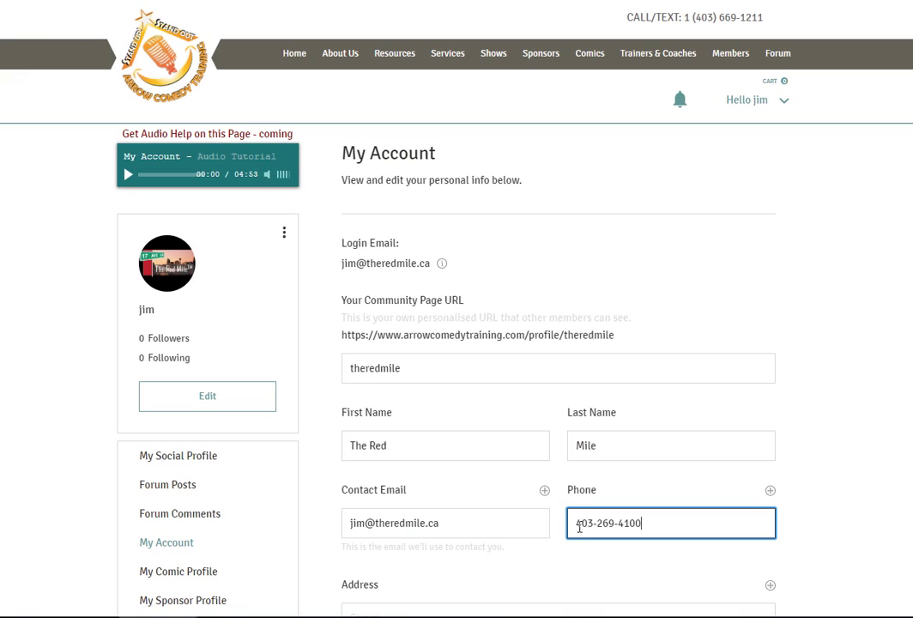
scroll(564, 528, "down", 4)
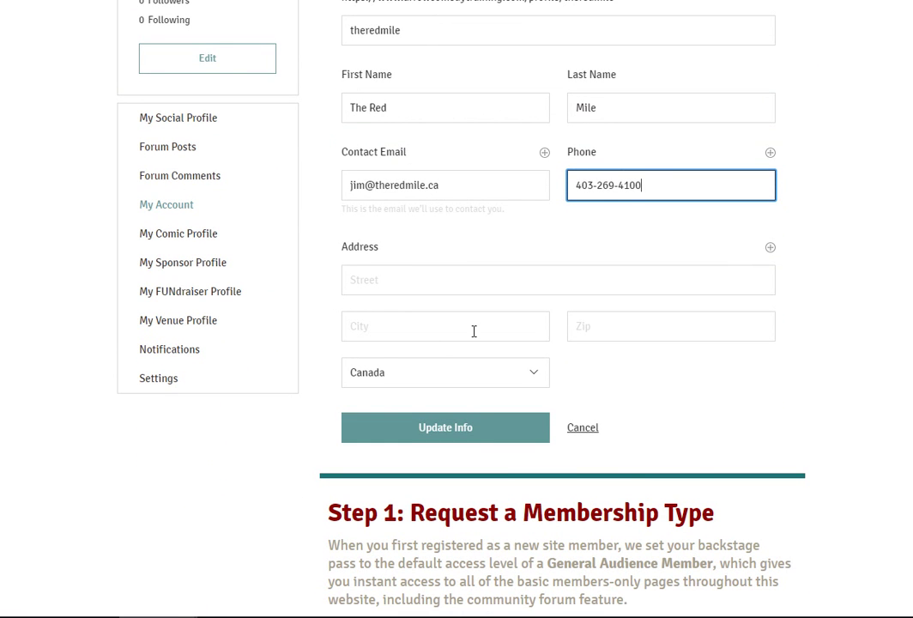
left_click(464, 429)
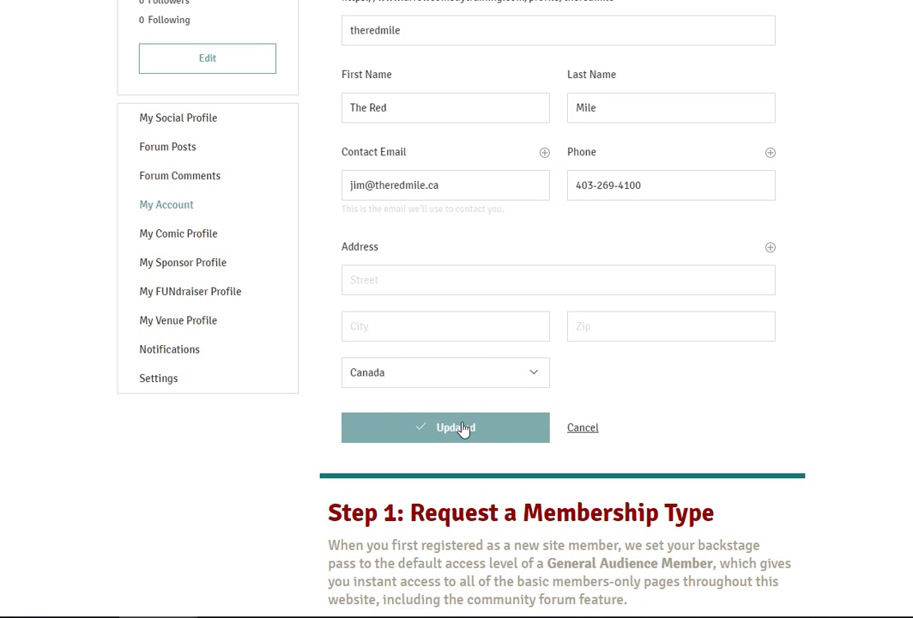
scroll(464, 428, "up", 4)
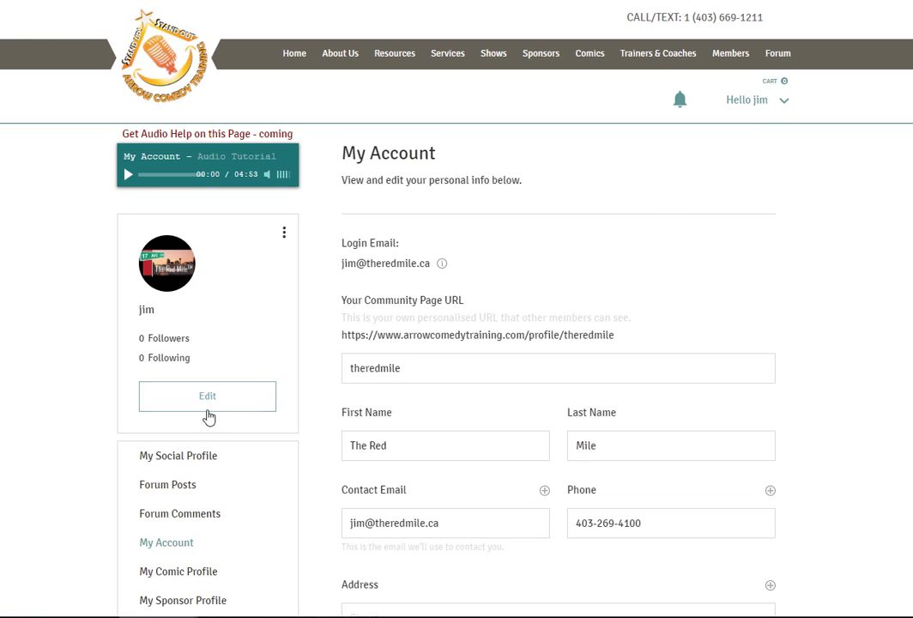
Step: Replace the member display name with The Red Mile
left_click(203, 412)
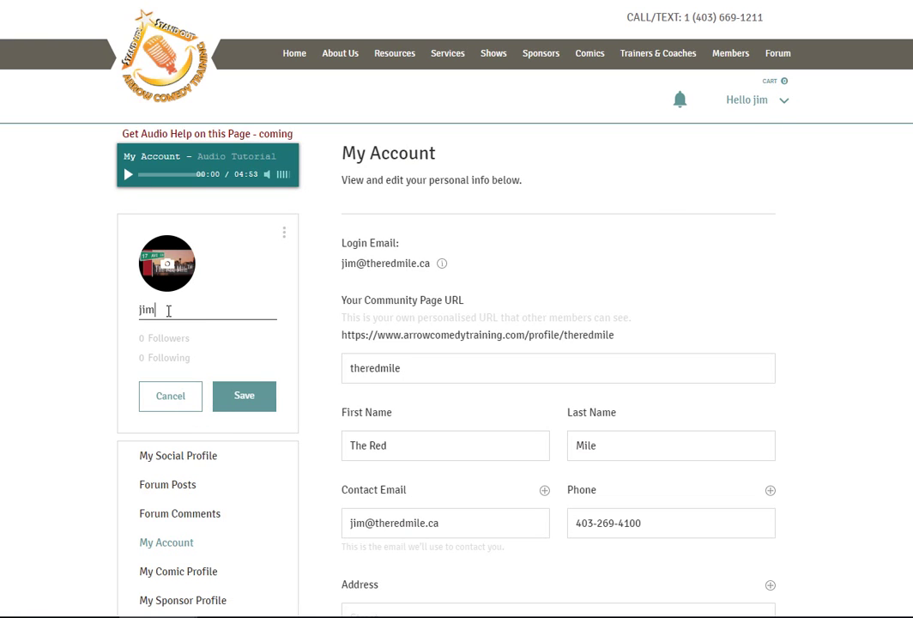
left_click_drag(167, 311, 118, 325)
type("The Red Mile")
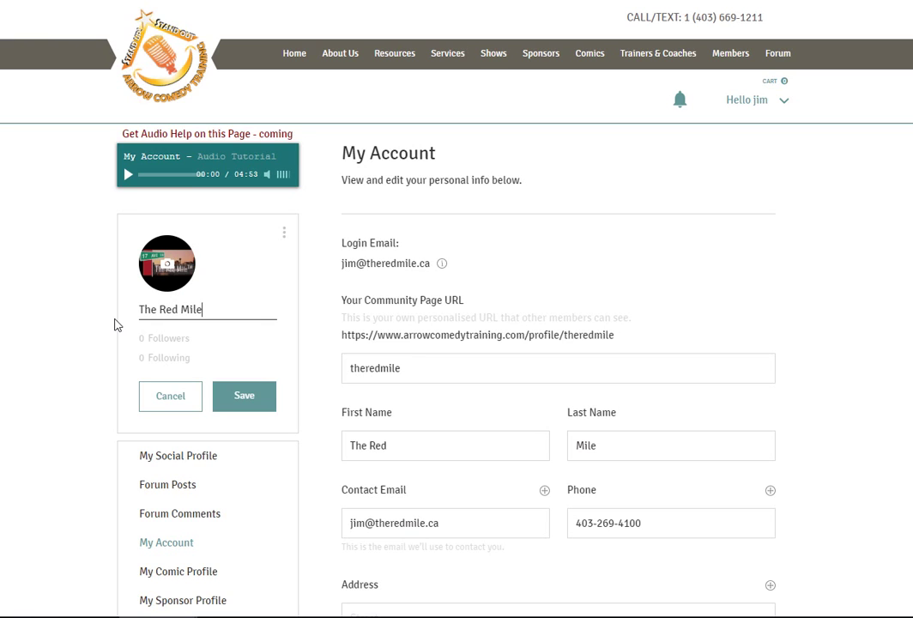
Step: Browse for a new profile picture, close the image picker, and save the profile
left_click(170, 271)
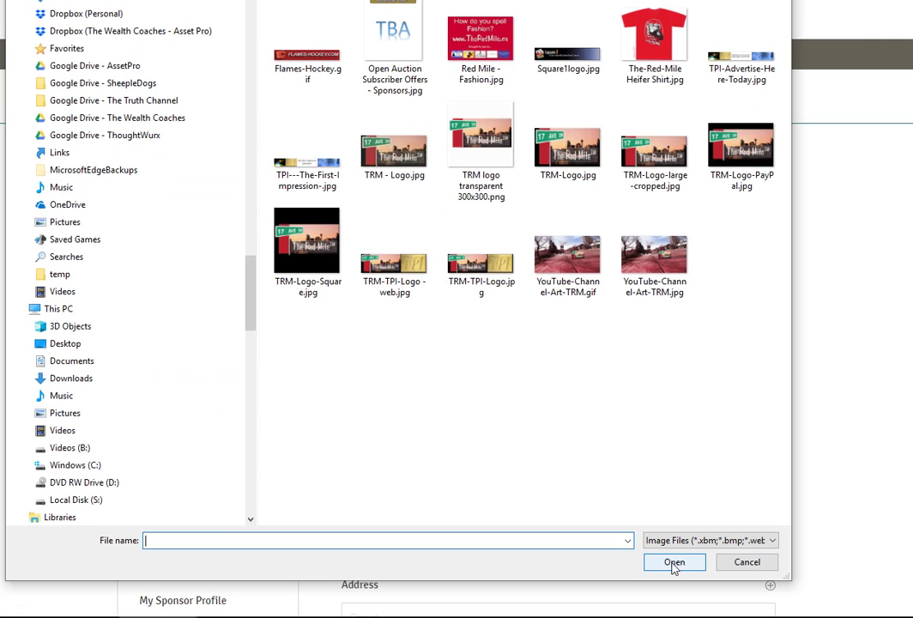
left_click(252, 369)
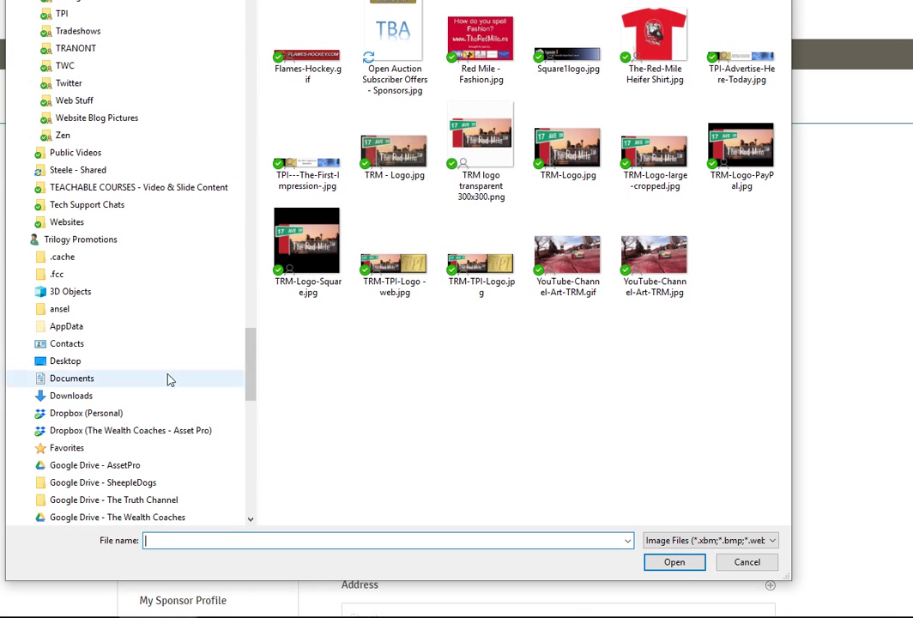
left_click(252, 380)
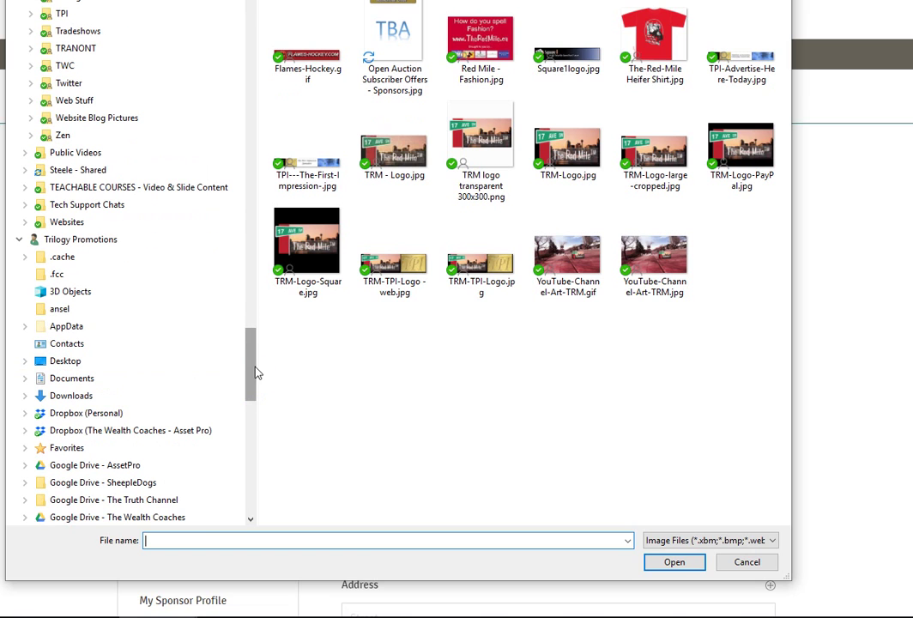
left_click_drag(257, 371, 26, 367)
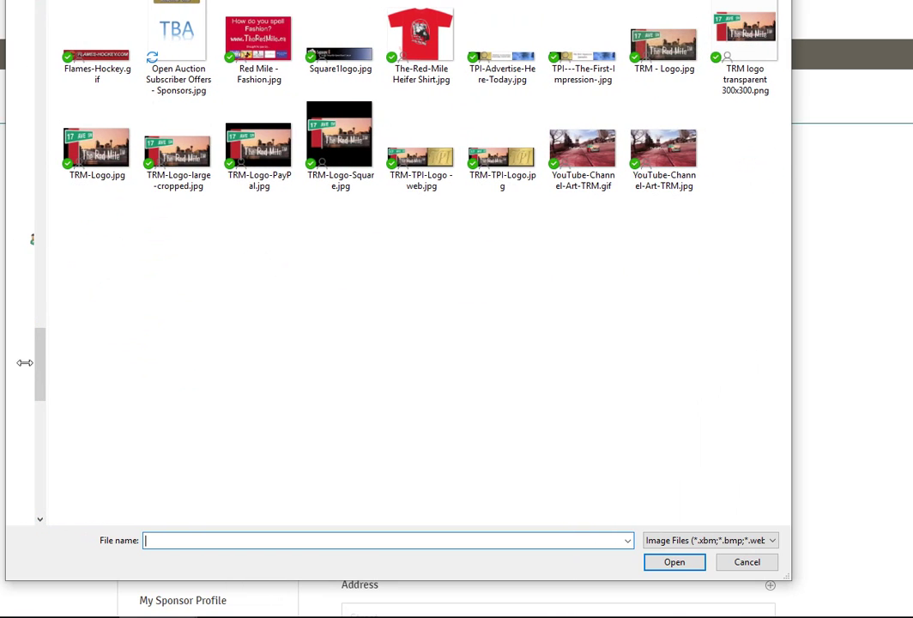
left_click(748, 564)
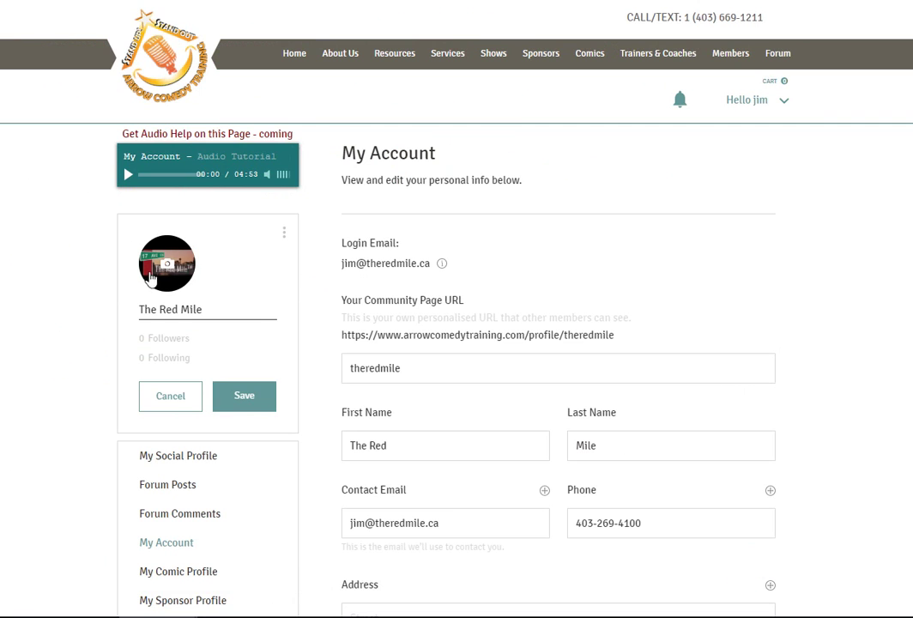
left_click(248, 407)
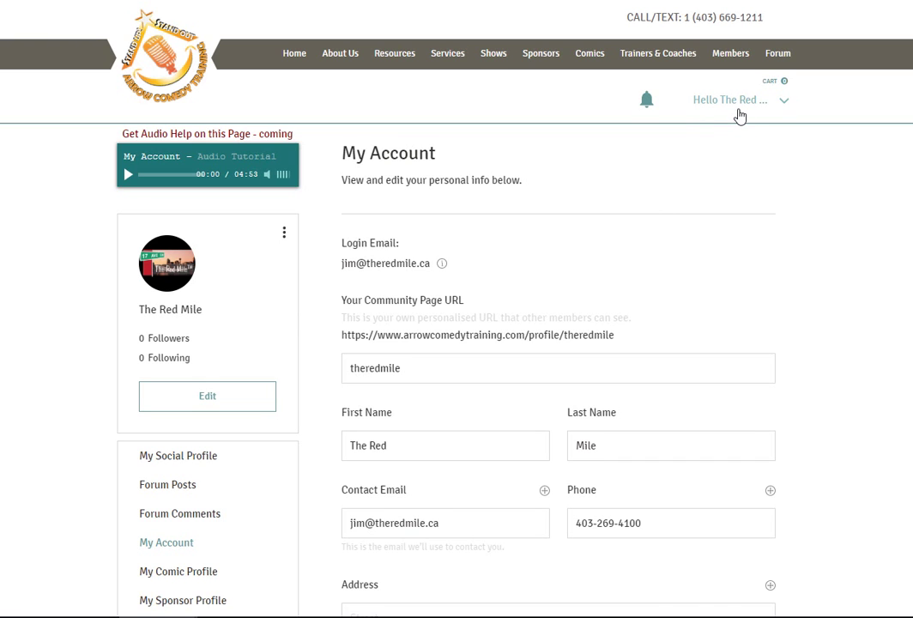
Step: Scroll to Step 1 and follow its 'here' link to the New Member Welcome page
scroll(456, 365, "down", 4)
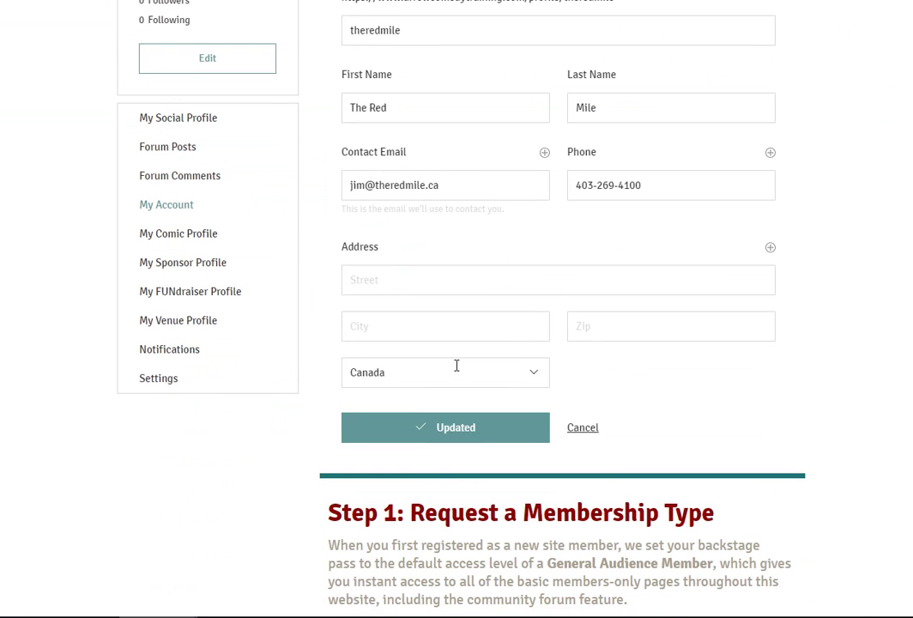
scroll(456, 365, "down", 4)
scroll(488, 319, "down", 2)
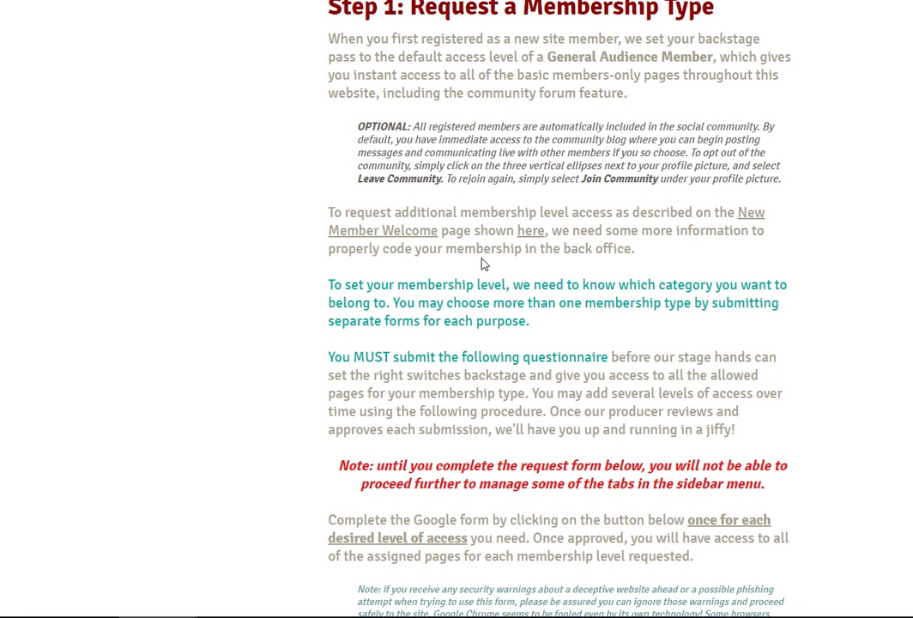
left_click(531, 234)
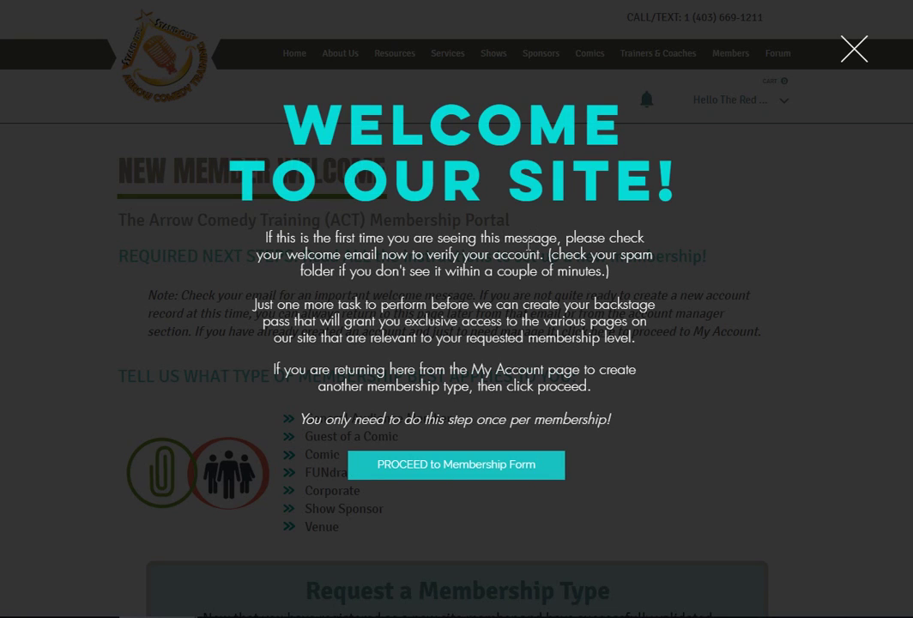
Step: Dismiss the welcome popup and highlight the Show Sponsors membership description
left_click(456, 471)
scroll(526, 353, "down", 6)
scroll(526, 347, "down", 3)
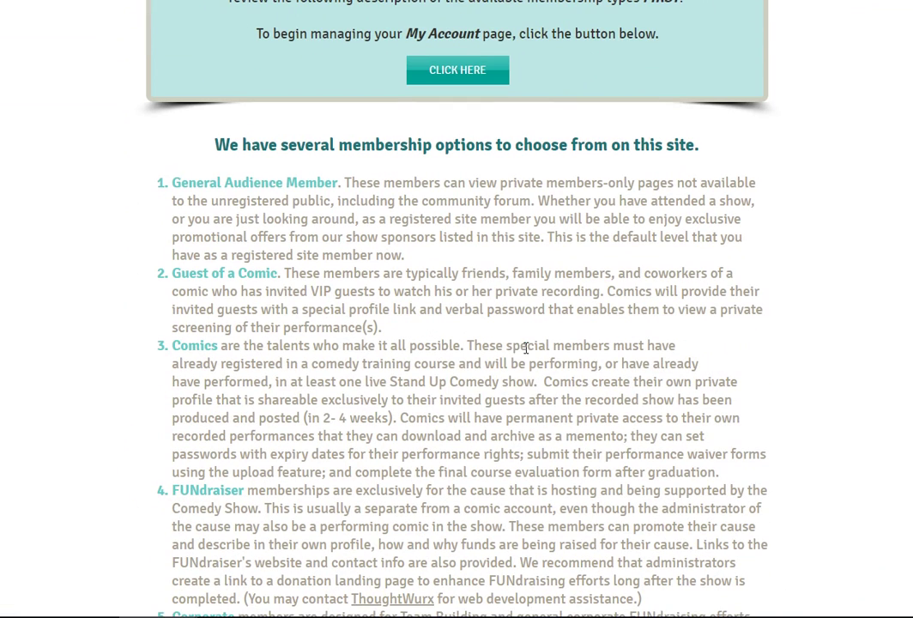
scroll(446, 351, "down", 2)
scroll(493, 354, "down", 3)
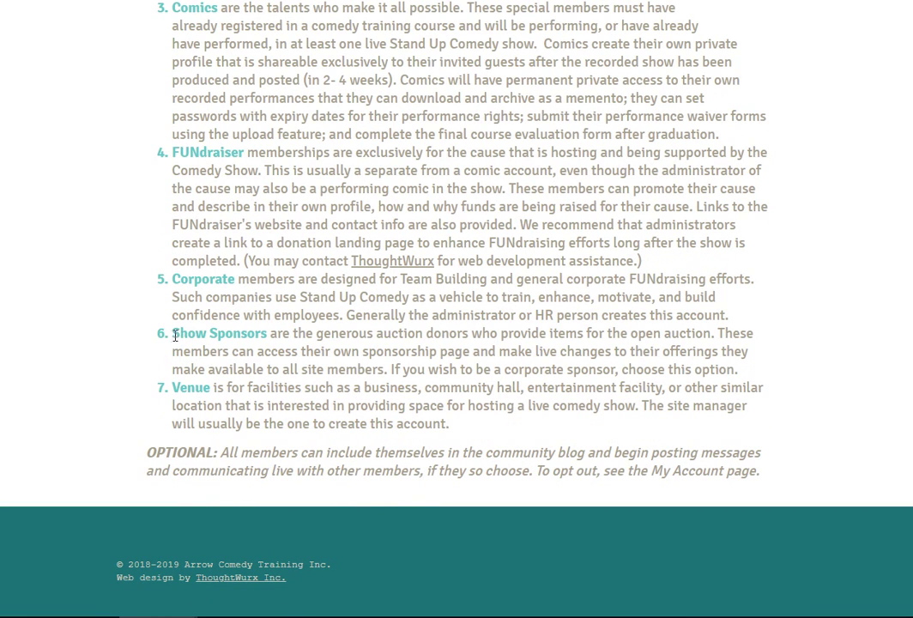
left_click_drag(173, 335, 738, 371)
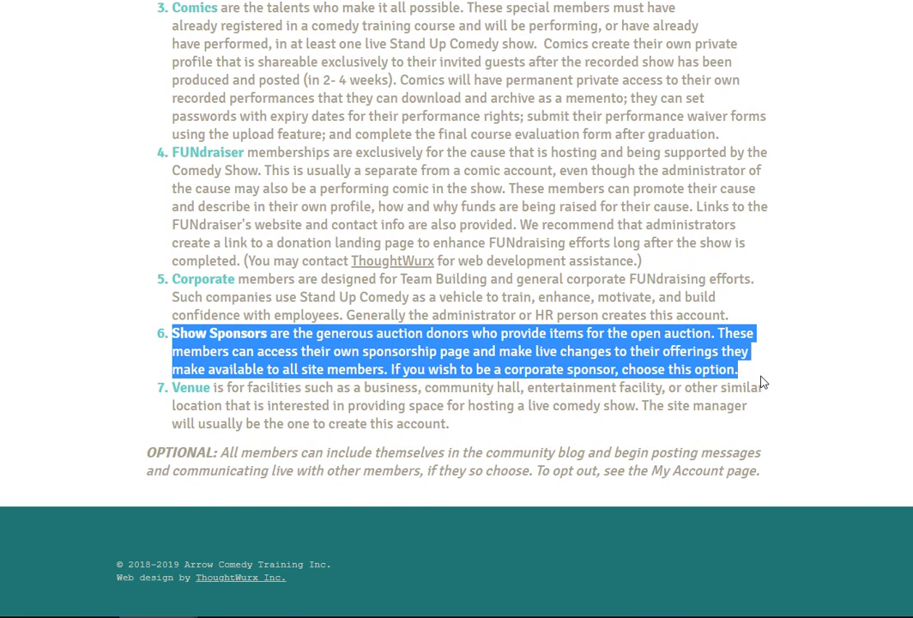
Step: Back on My Account, launch the Google Forms membership request form
scroll(658, 361, "up", 15)
scroll(657, 361, "down", 5)
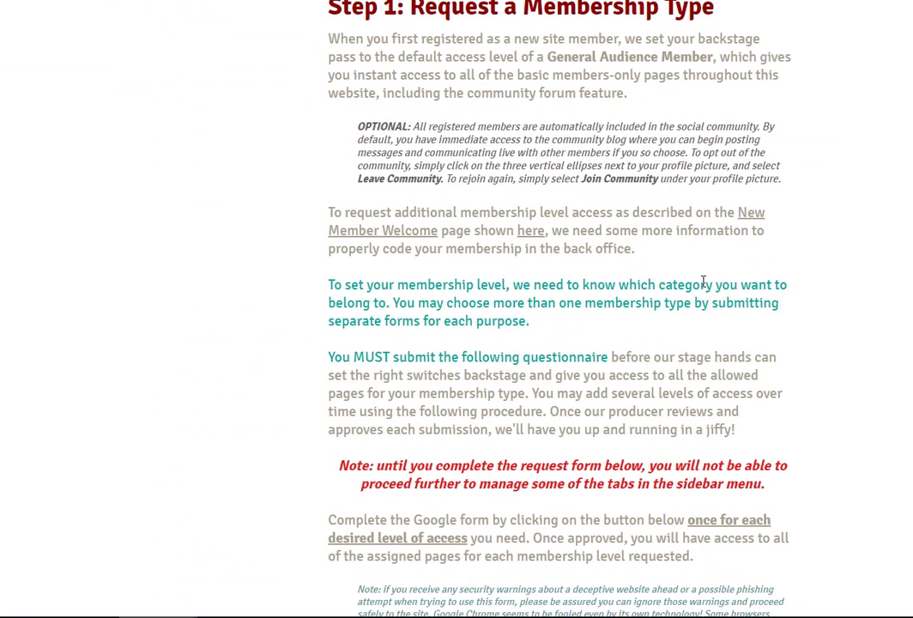
scroll(703, 281, "down", 5)
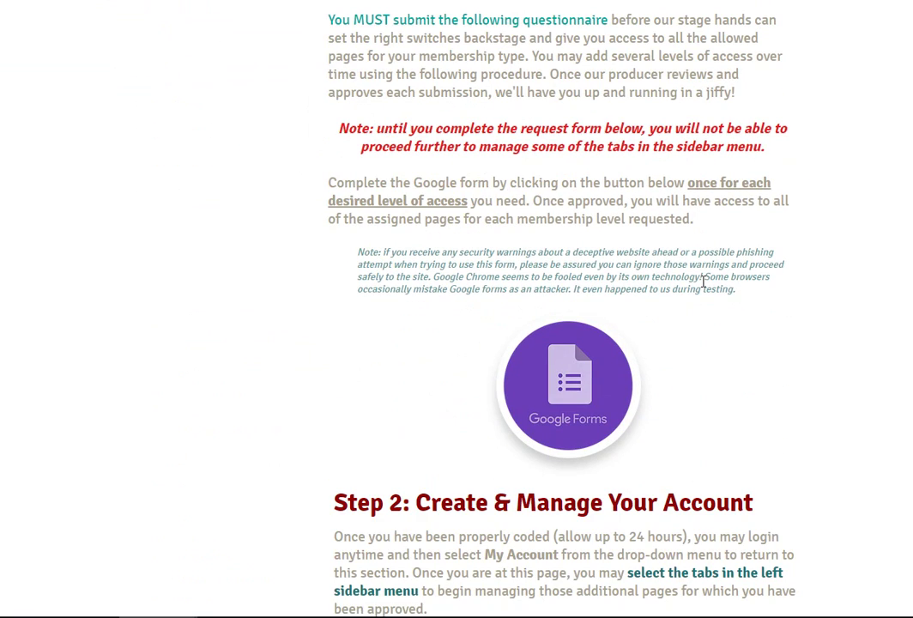
left_click(562, 380)
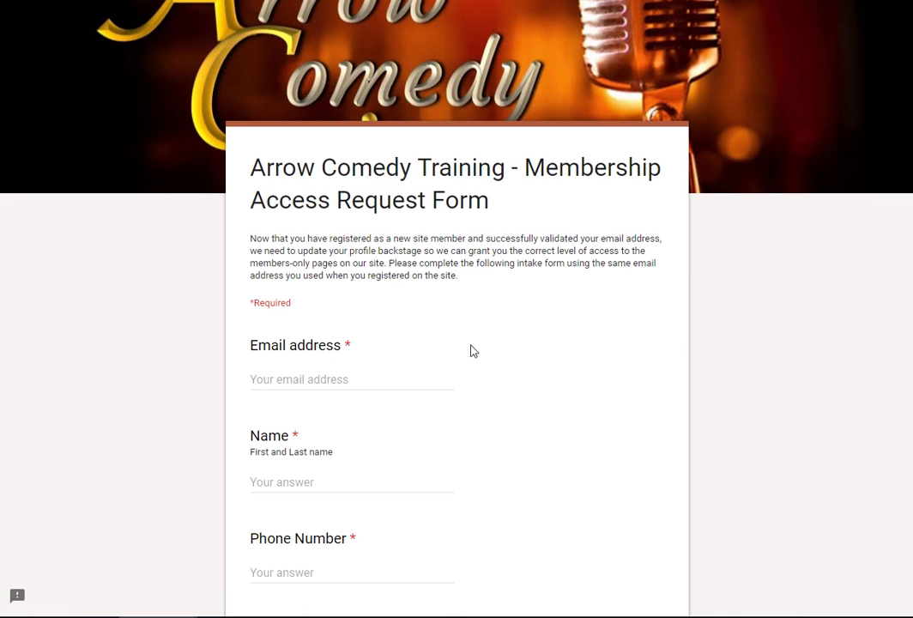
Step: Fill in the saved email address and the contact's full name with a capitalised surname
scroll(467, 351, "down", 2)
left_click(298, 211)
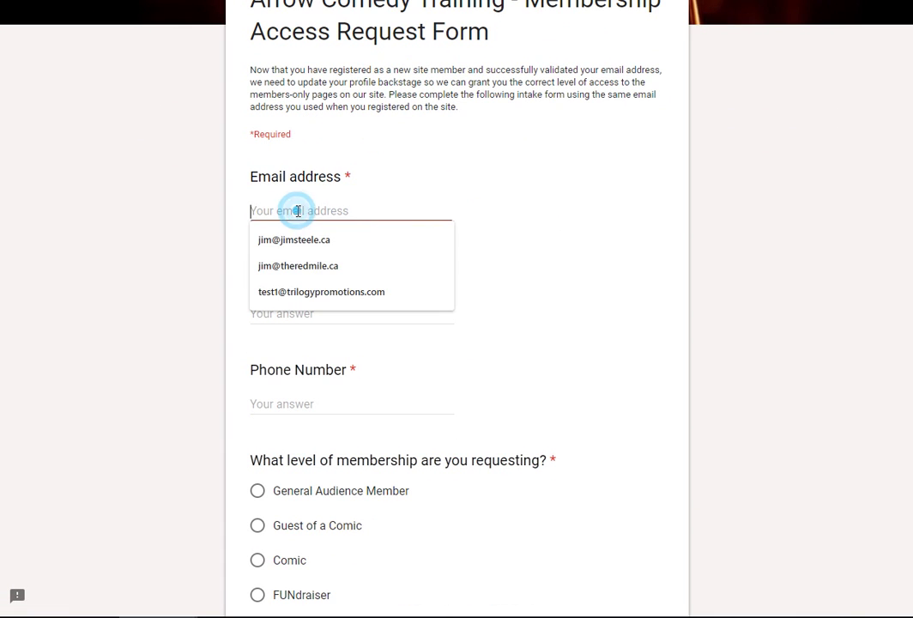
left_click(299, 267)
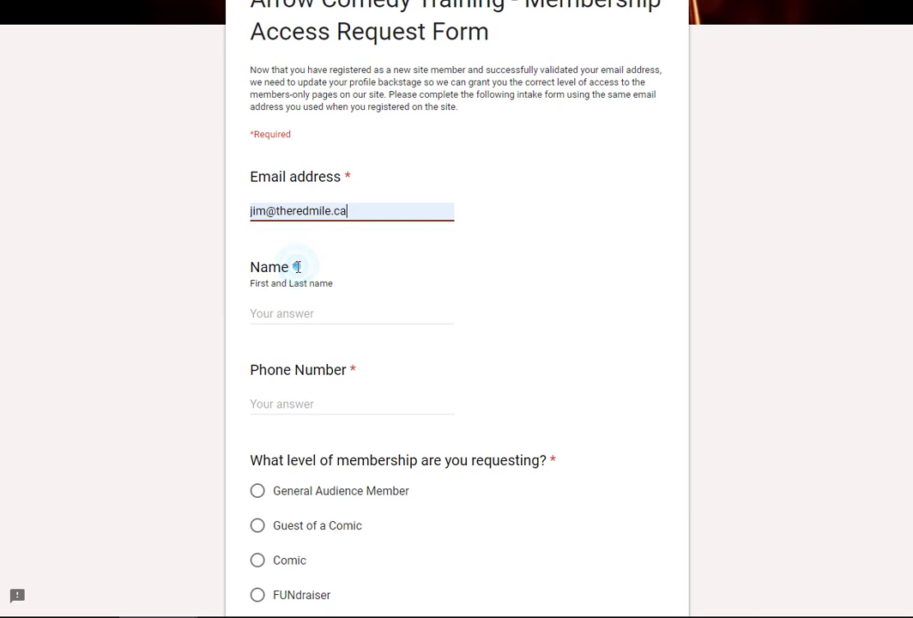
left_click(300, 316)
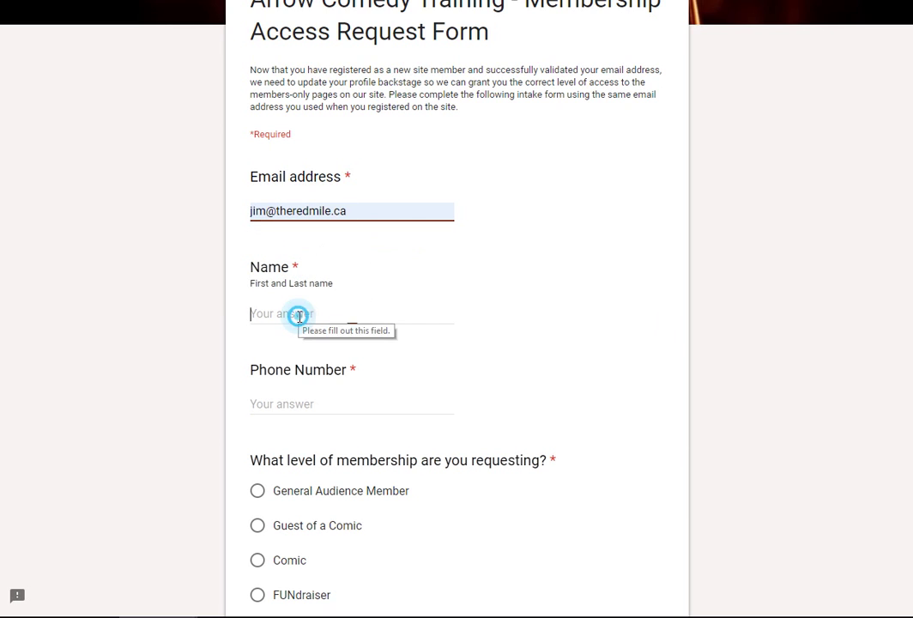
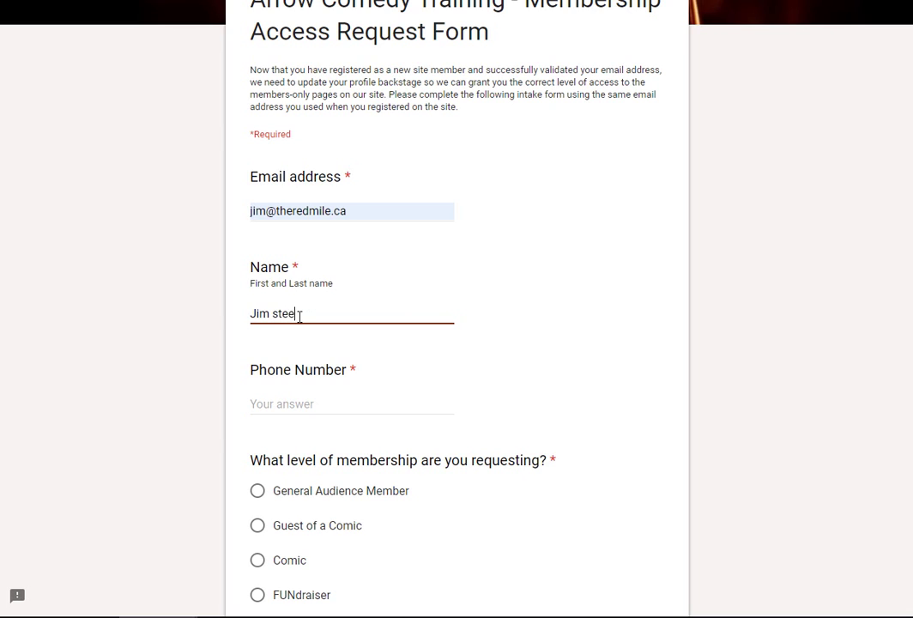
left_click(269, 316)
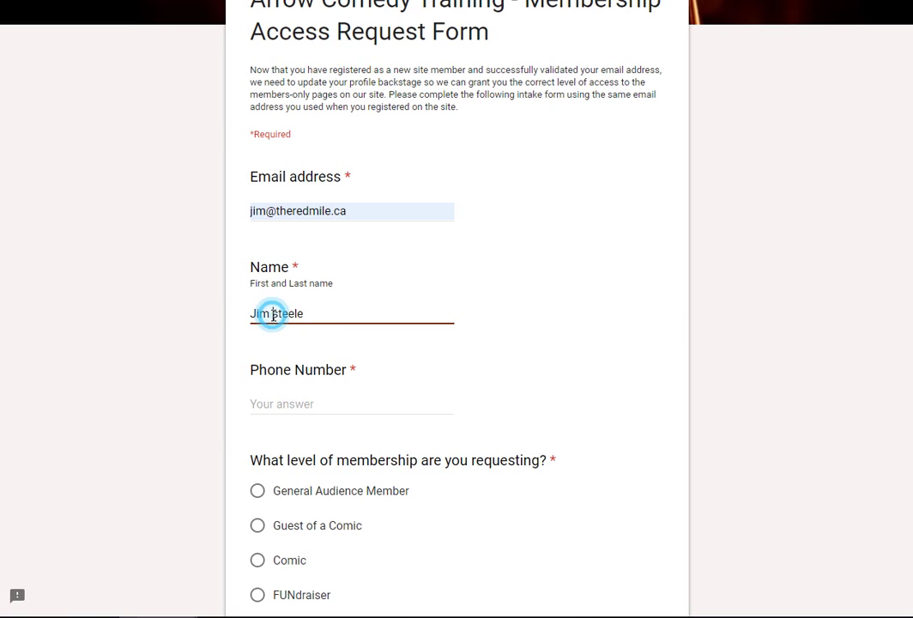
key("BackSpace")
type("S")
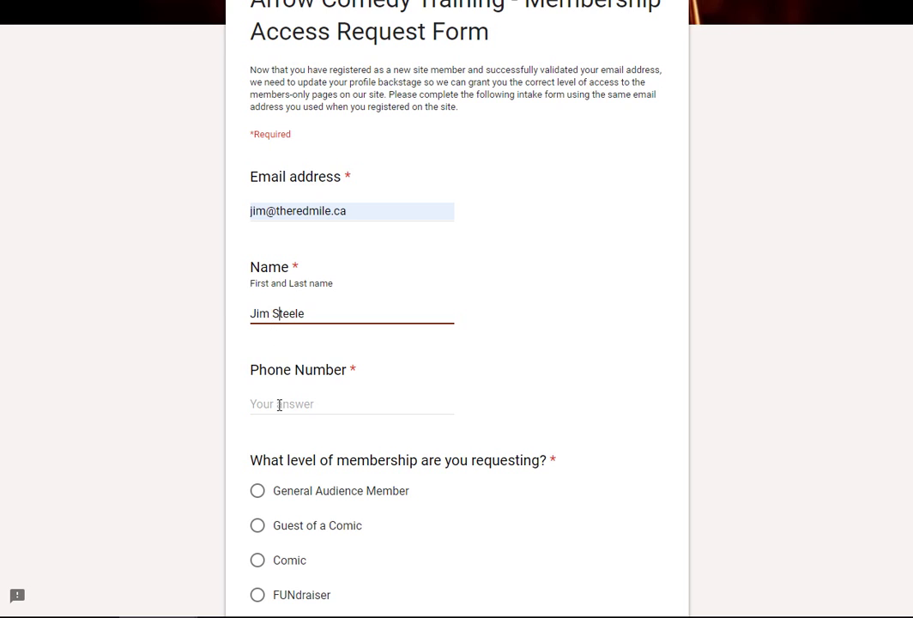
Step: Enter the contact's phone number and choose Show Sponsor as the membership level
left_click(277, 404)
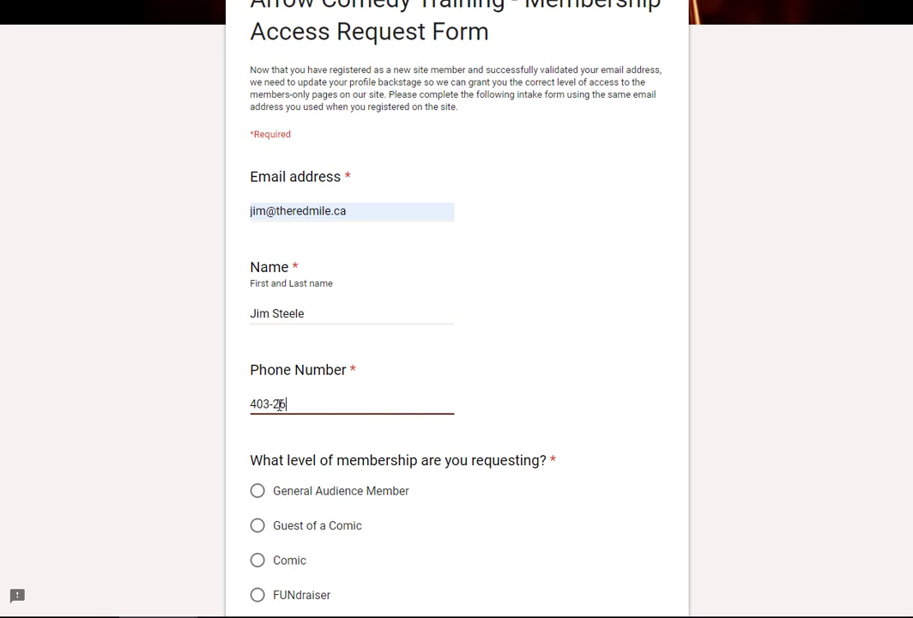
scroll(279, 406, "down", 2)
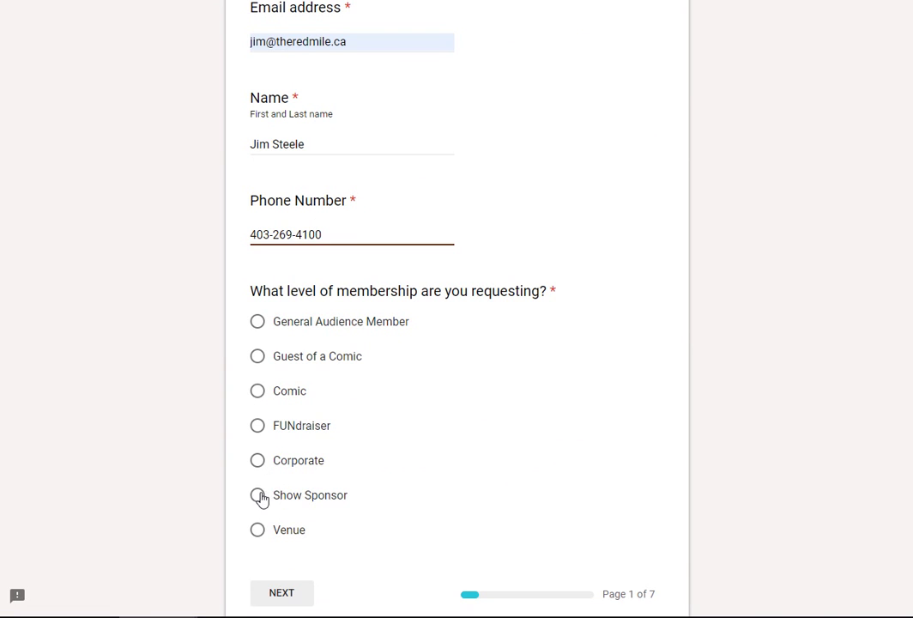
left_click(258, 496)
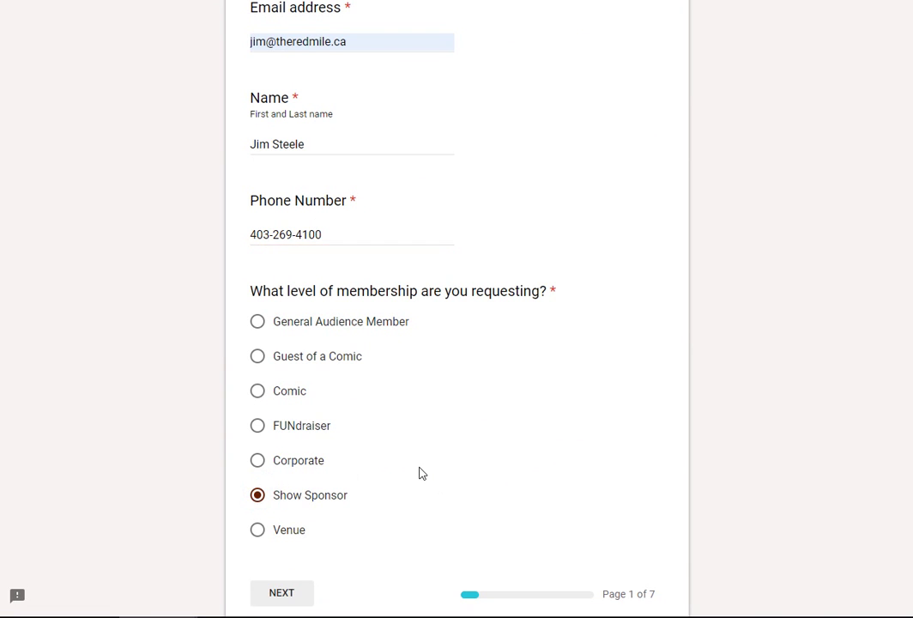
scroll(420, 473, "down", 2)
left_click(275, 448)
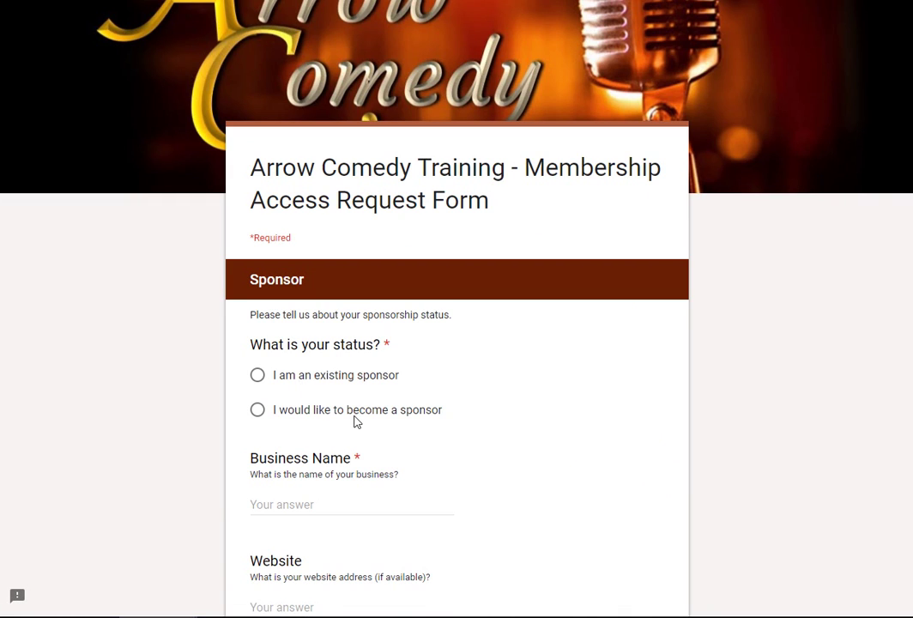
left_click(257, 412)
scroll(392, 431, "down", 2)
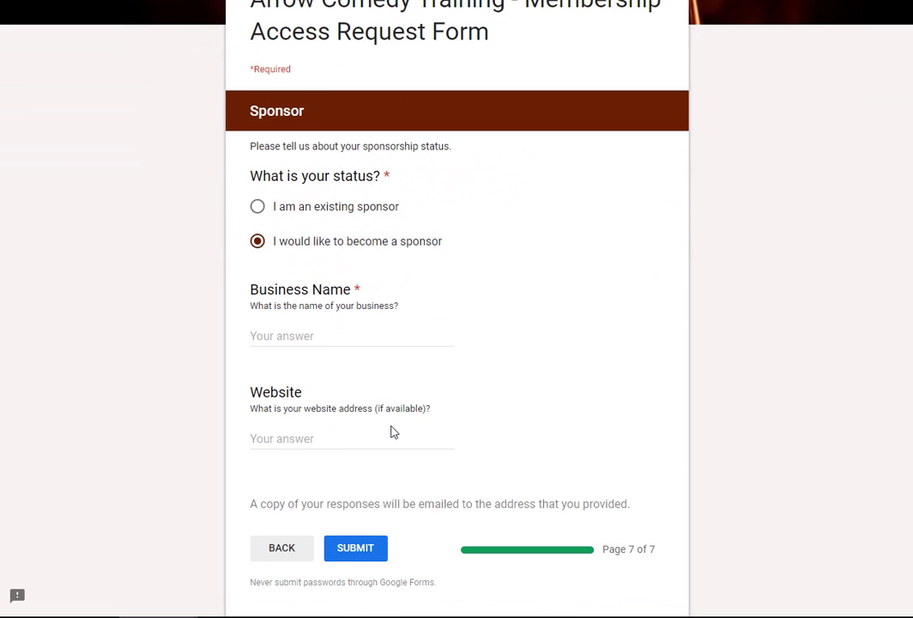
left_click(277, 334)
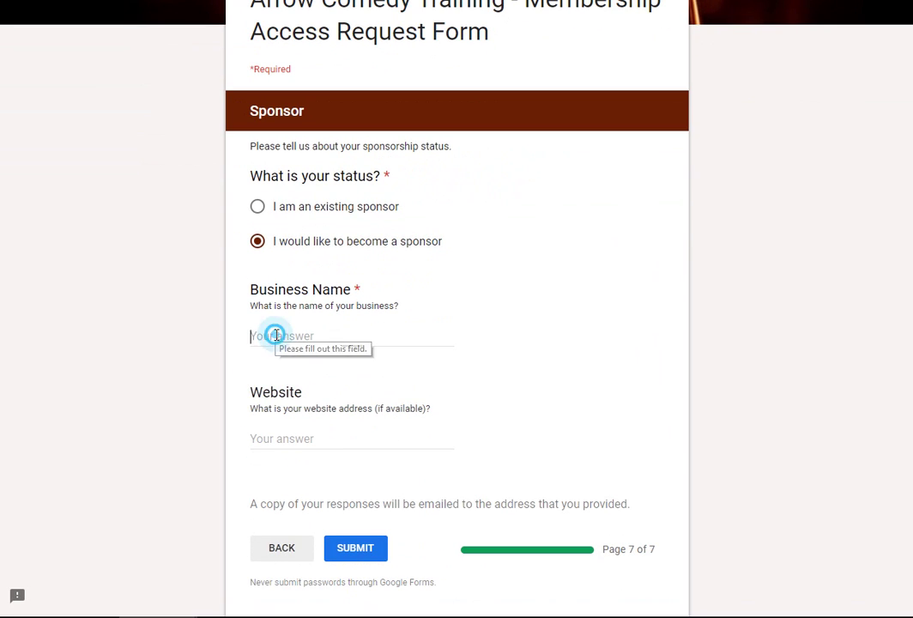
type("The R")
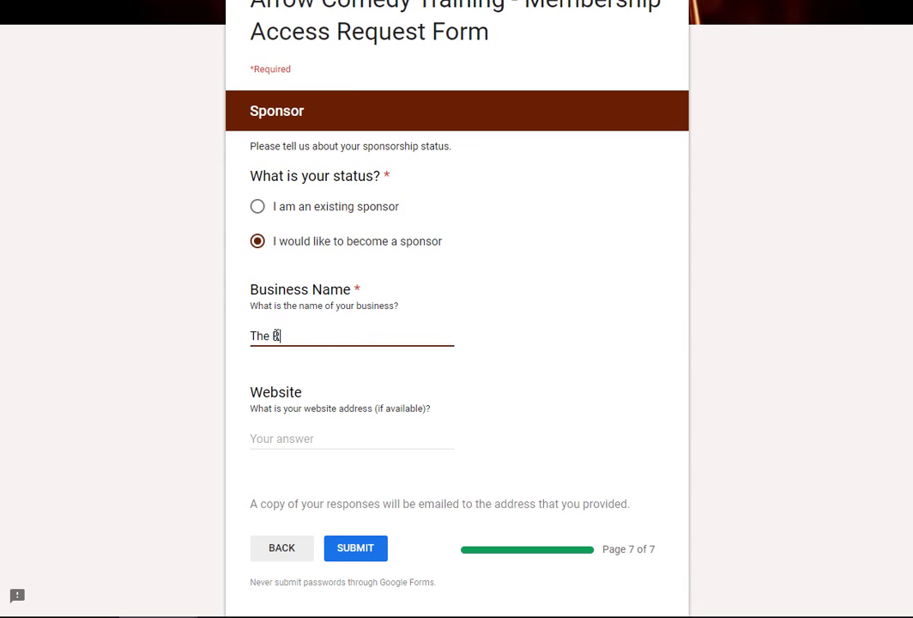
type("ed Mile")
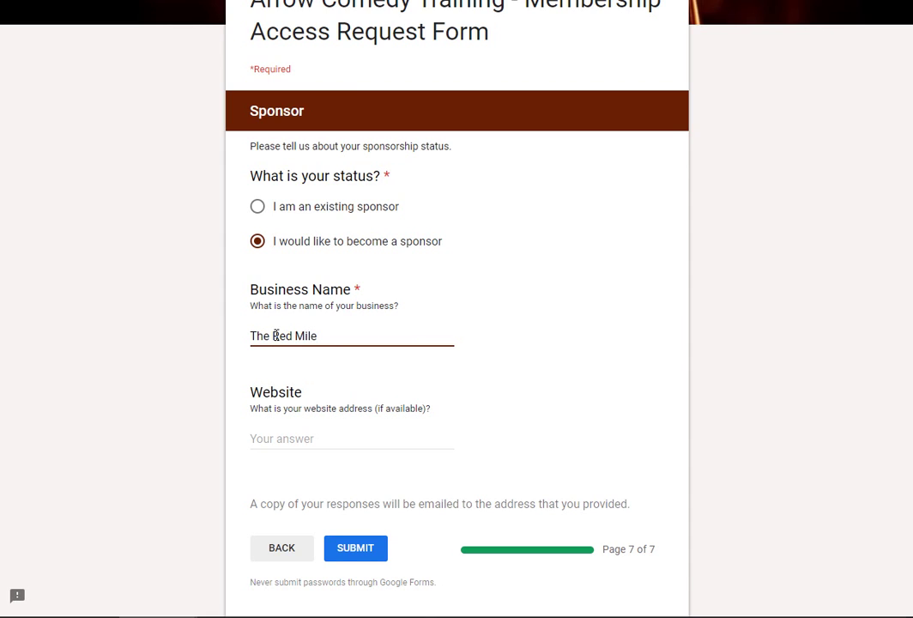
left_click(306, 439)
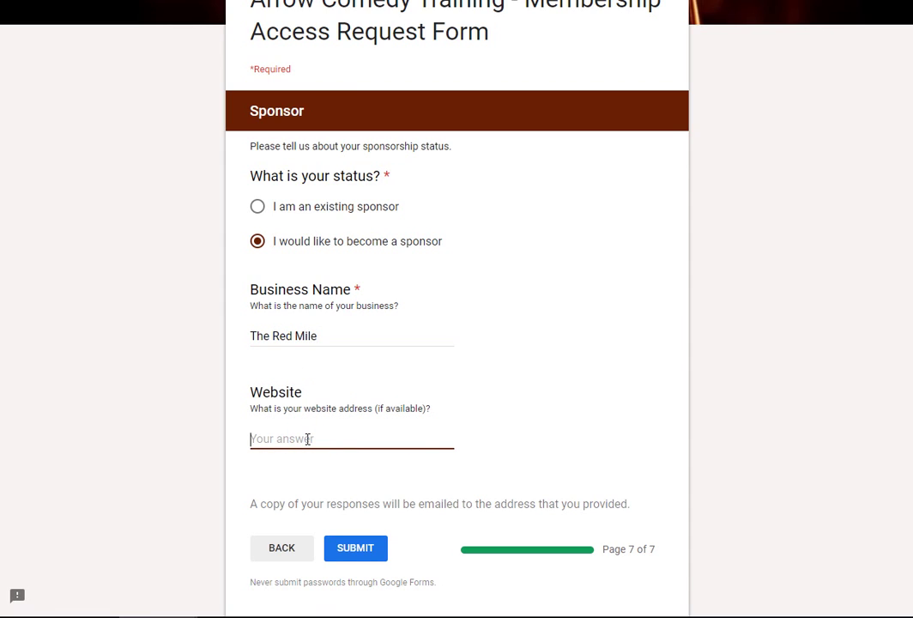
type("http://")
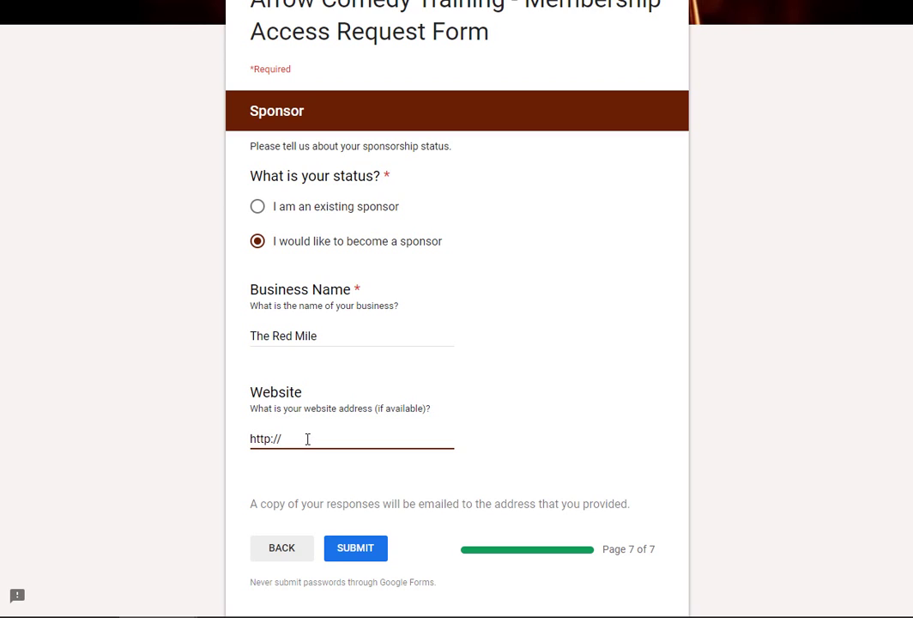
type("www")
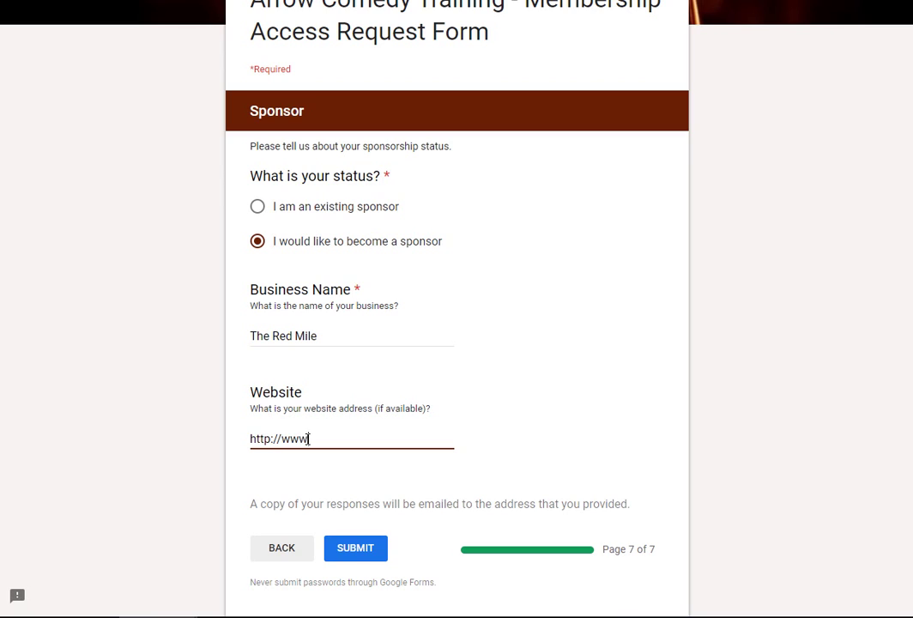
type(".theredmile.ca")
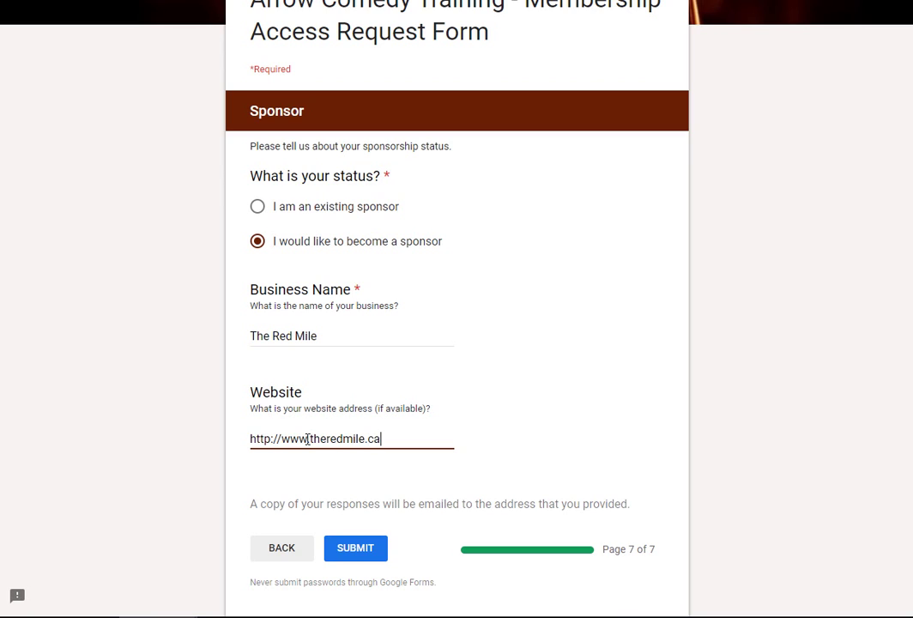
Step: Submit the membership request form and return to the site's Step 2 account instructions
left_click(364, 547)
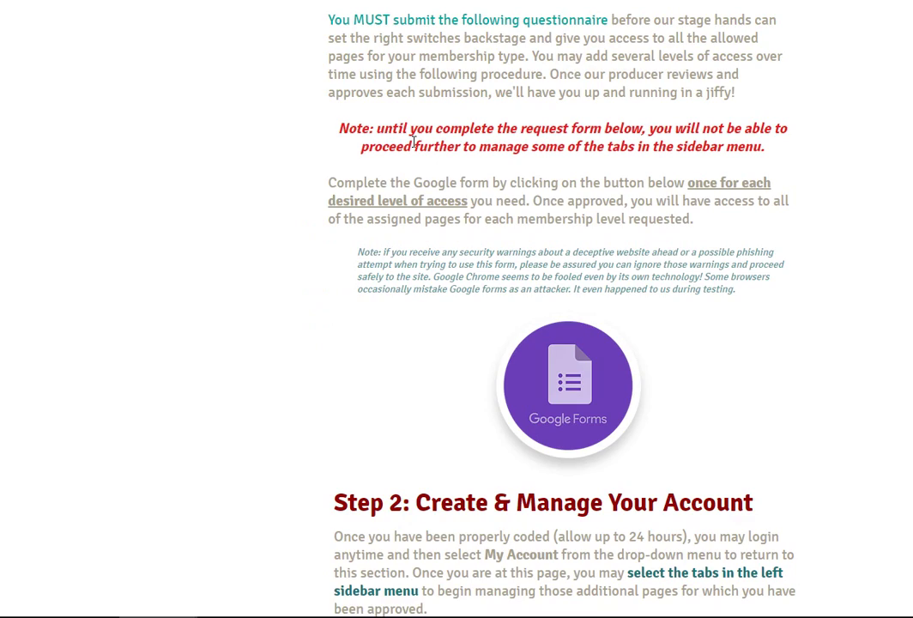
scroll(539, 201, "down", 5)
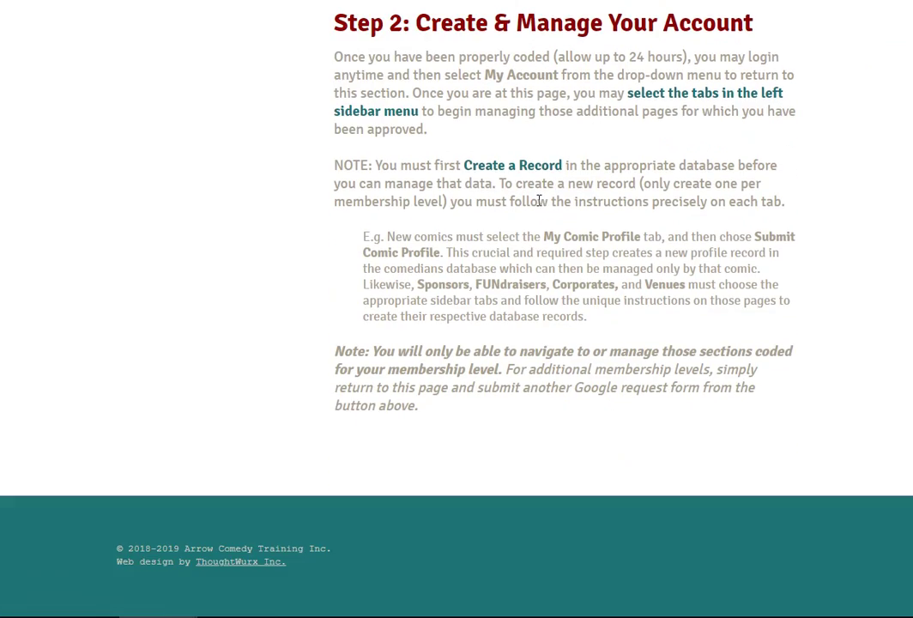
Step: Open My Sponsor Profile in the sidebar, then the 'click here' Submit Sponsor Profile link
scroll(539, 201, "up", 10)
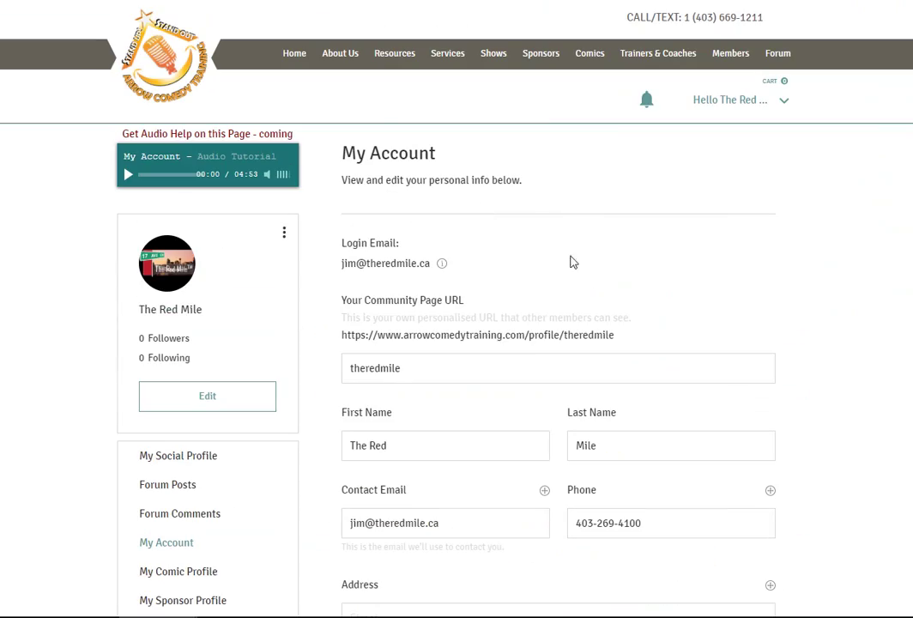
scroll(495, 291, "down", 5)
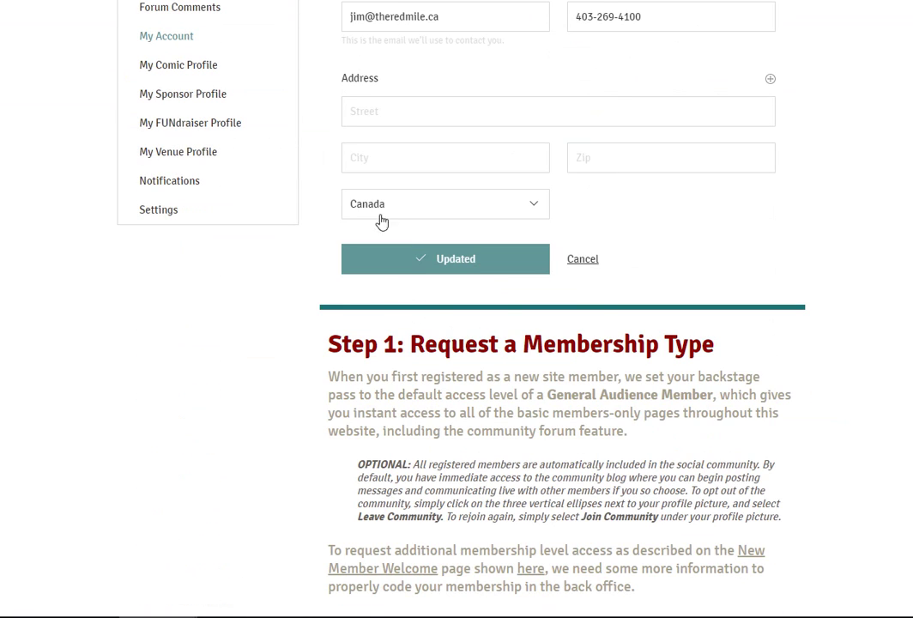
left_click(178, 101)
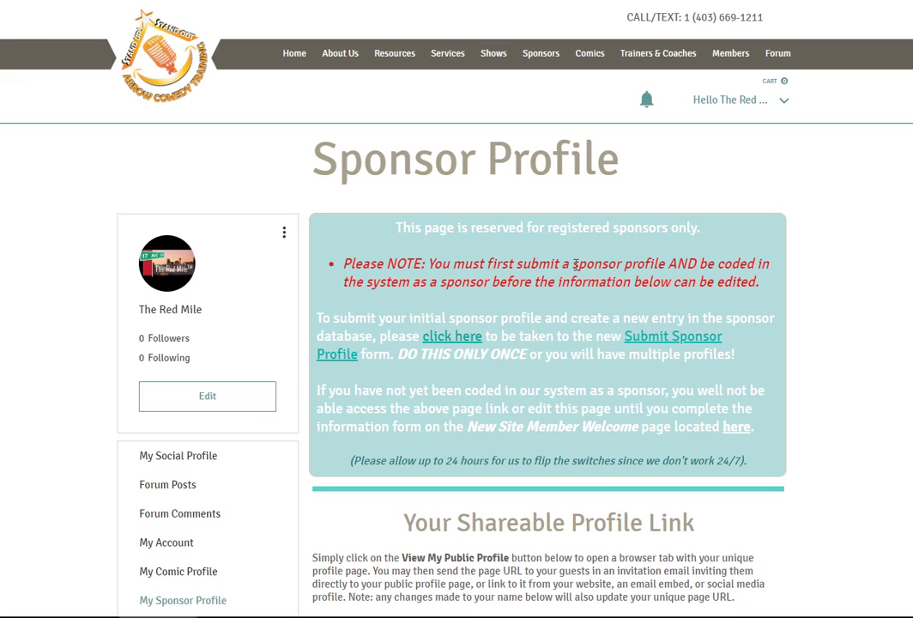
scroll(575, 262, "down", 2)
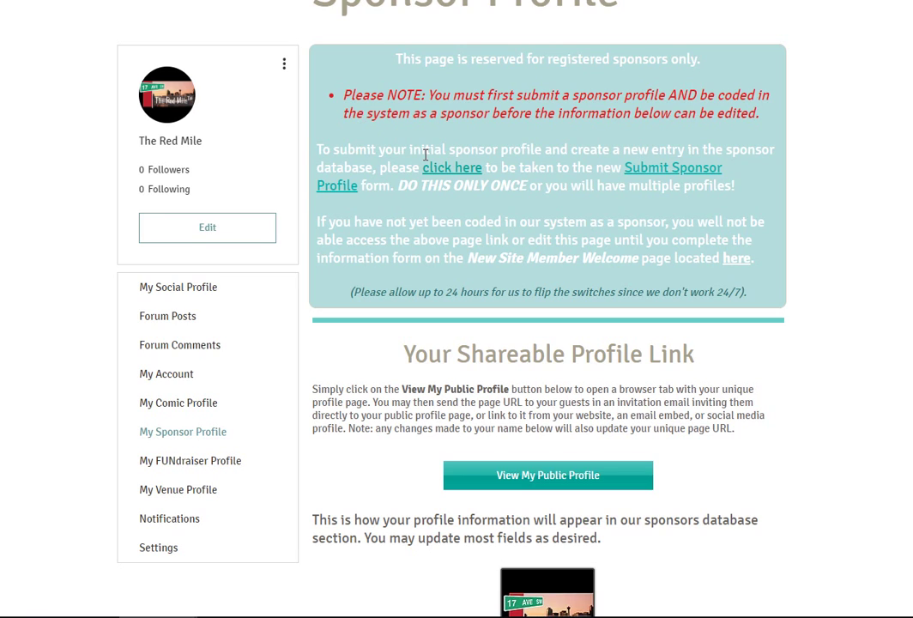
left_click(631, 174)
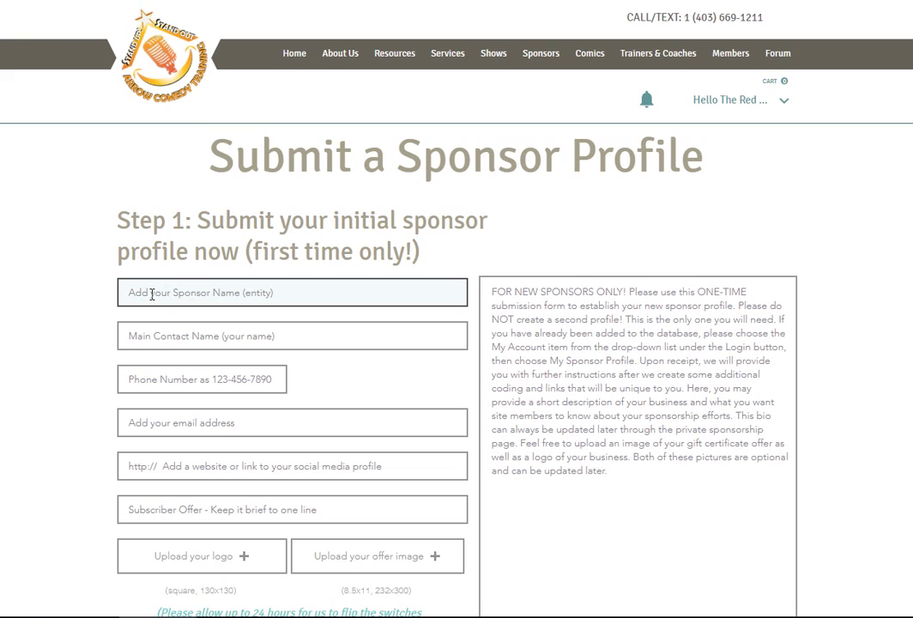
Step: Enter The Red Mile as the business name, then fill in the contact's name, phone and e-mail
left_click(151, 294)
type("Th")
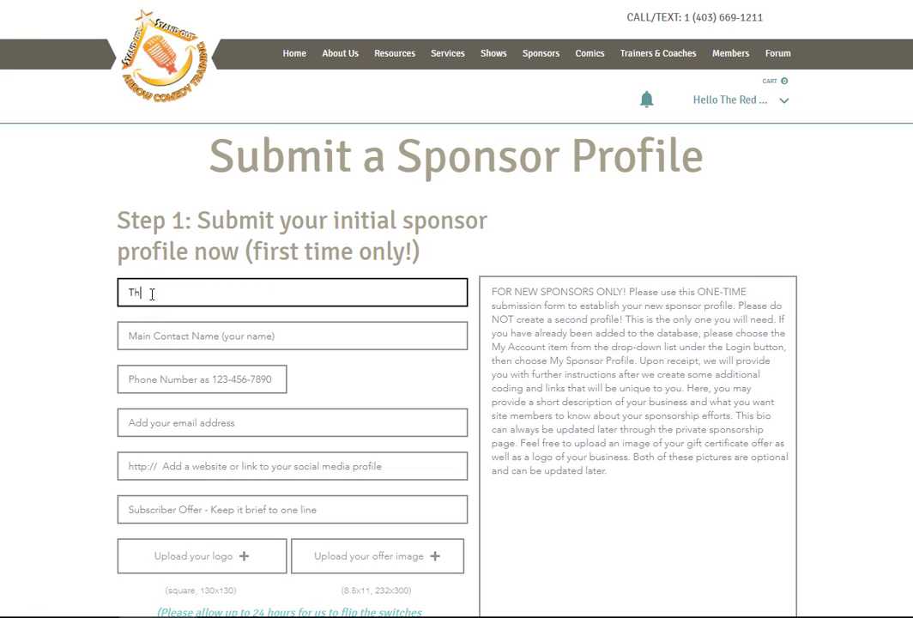
type("e Red Mile")
key("Tab")
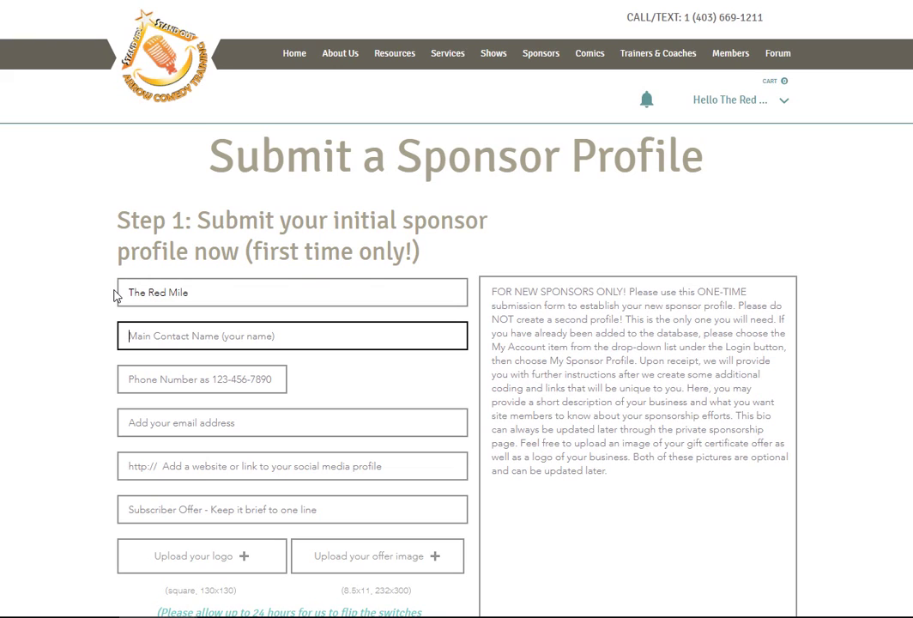
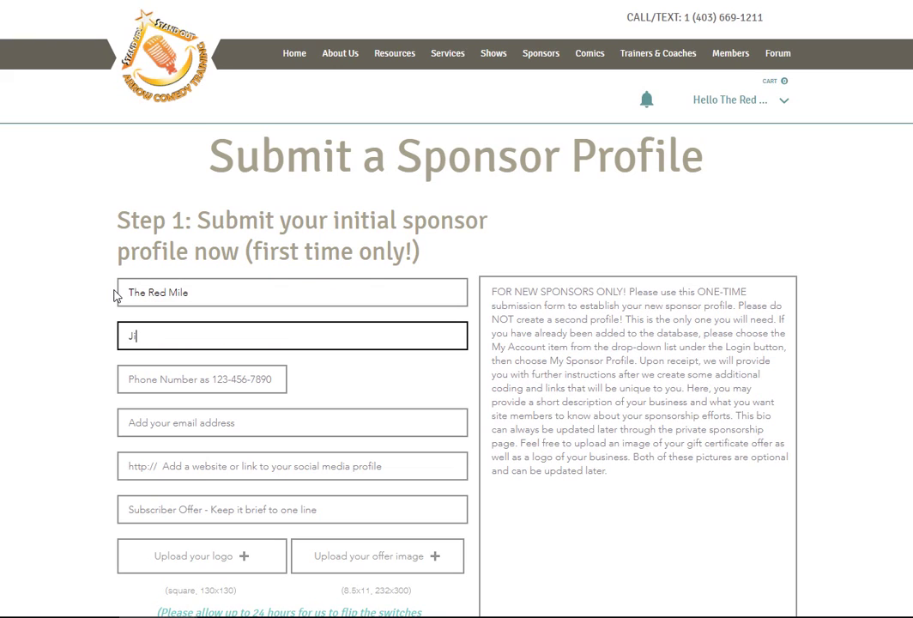
key("Tab")
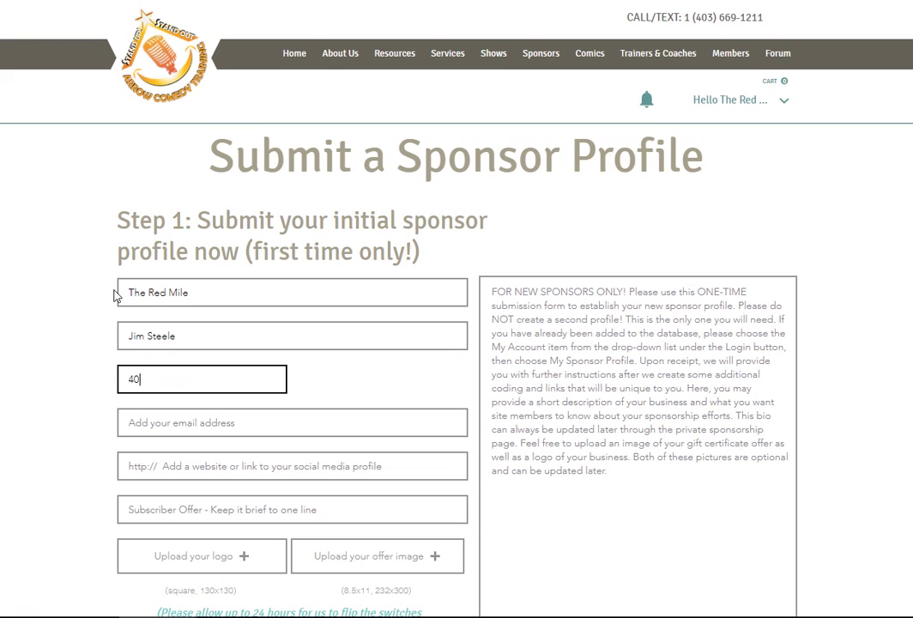
key("Tab")
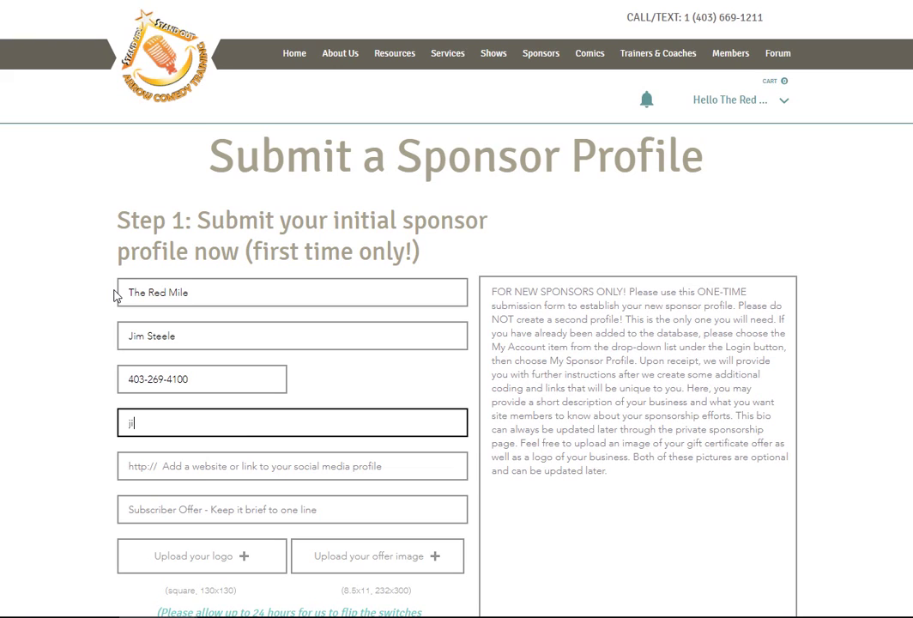
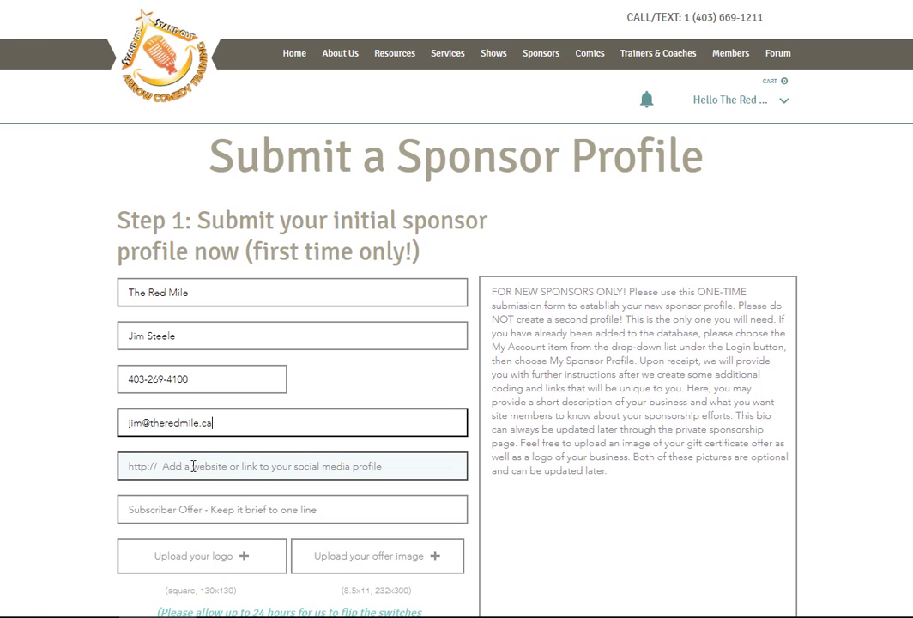
left_click(193, 466)
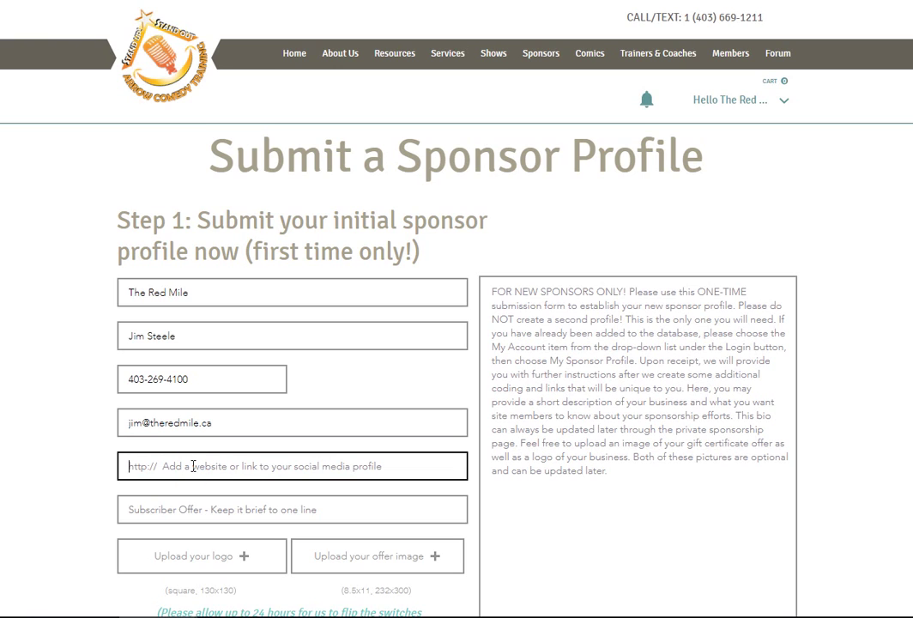
type("http://")
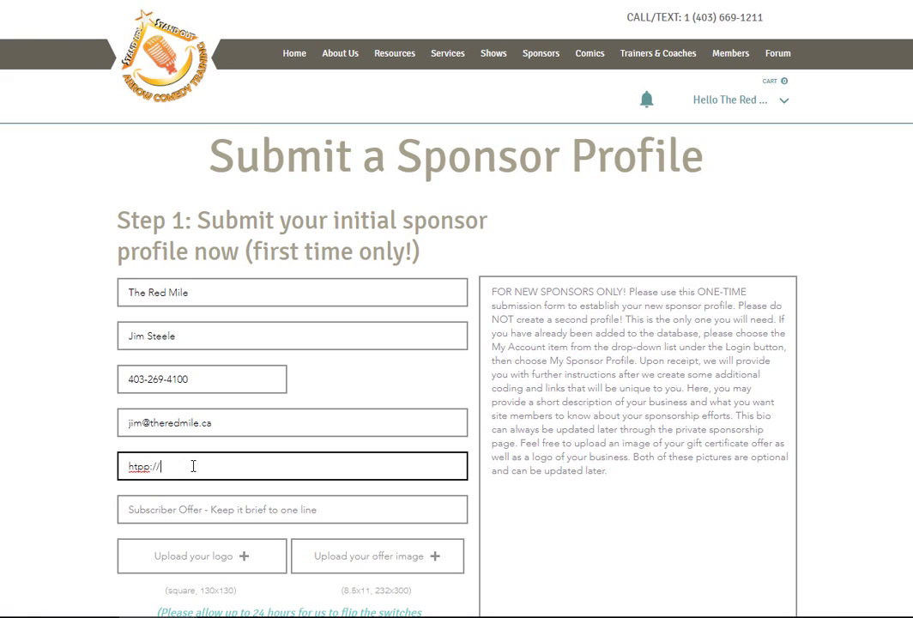
key("Left")
key("Left")
key("Left")
key("Left")
key("BackSpace")
type("t")
key("Right")
key("Right")
key("Right")
key("Right")
type("www.theredmile.ca")
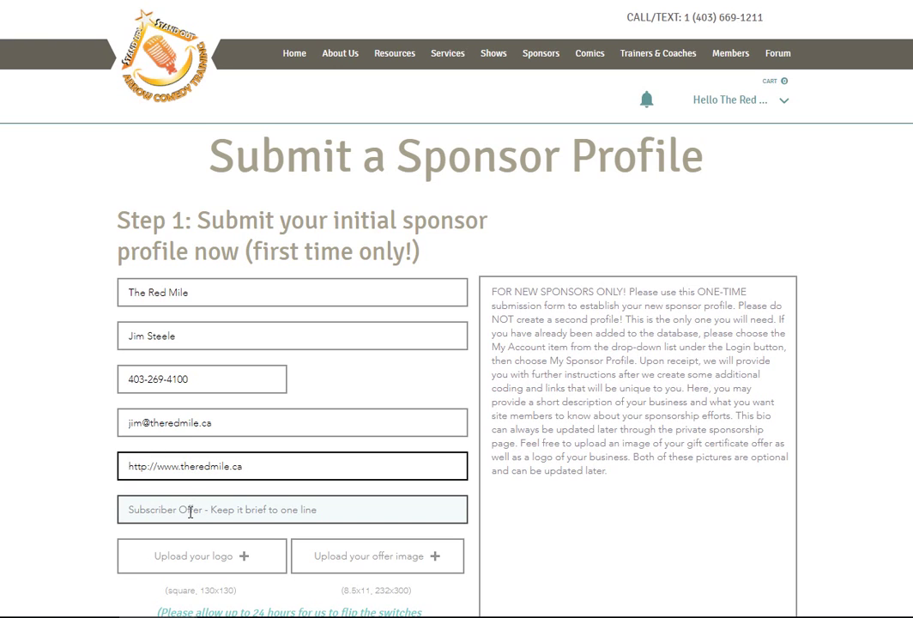
Step: Paste the 50% VIP card offer line from Notepad into Subscriber Offer, then open the logo upload
left_click(190, 512)
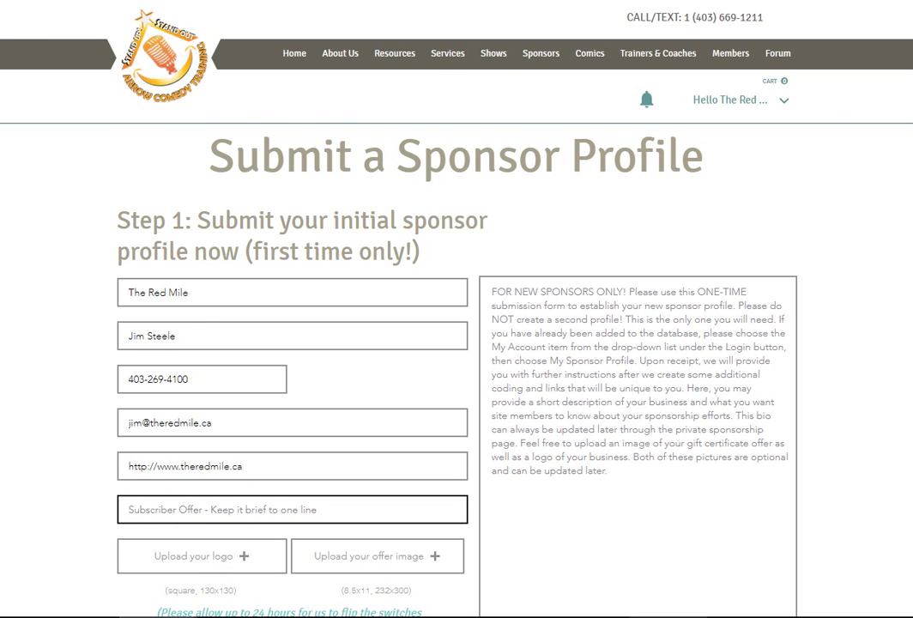
key("alt+Tab")
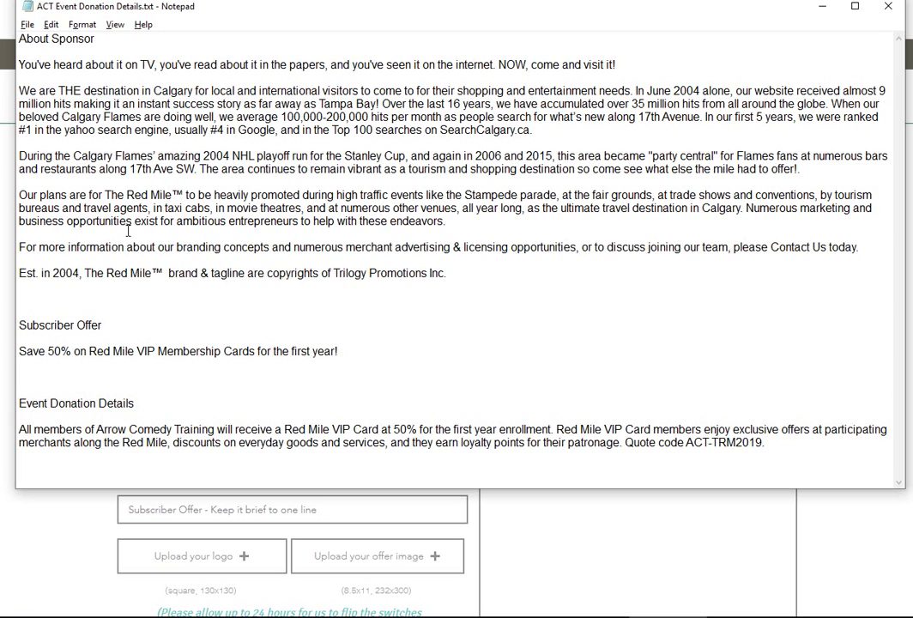
left_click_drag(339, 352, 18, 352)
right_click(31, 353)
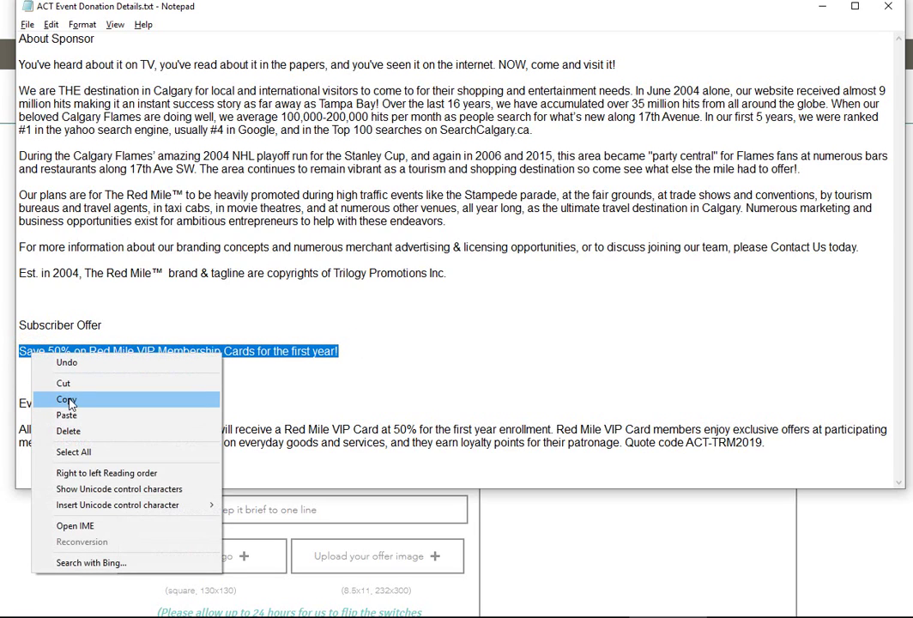
left_click(66, 400)
left_click(171, 509)
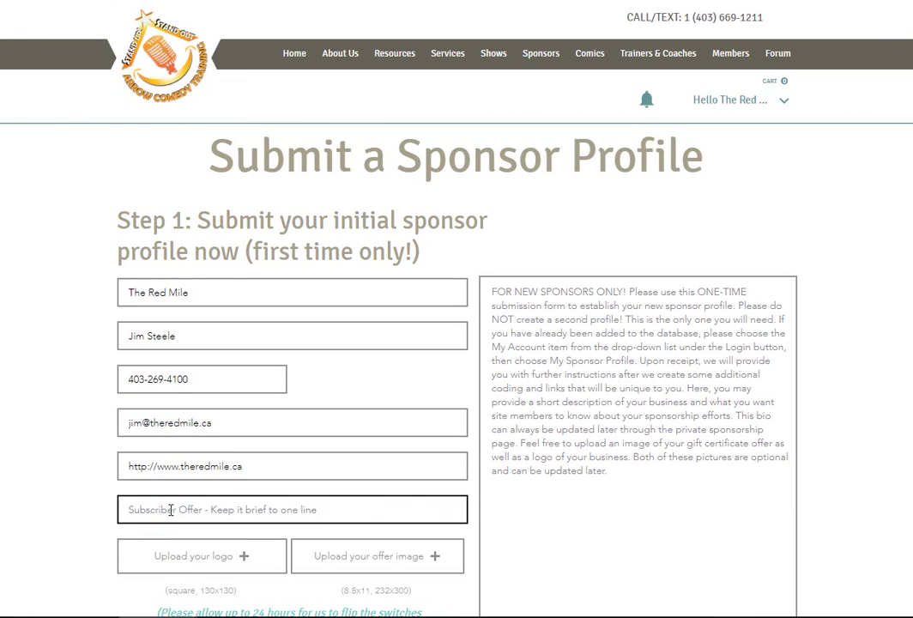
key("ctrl+v")
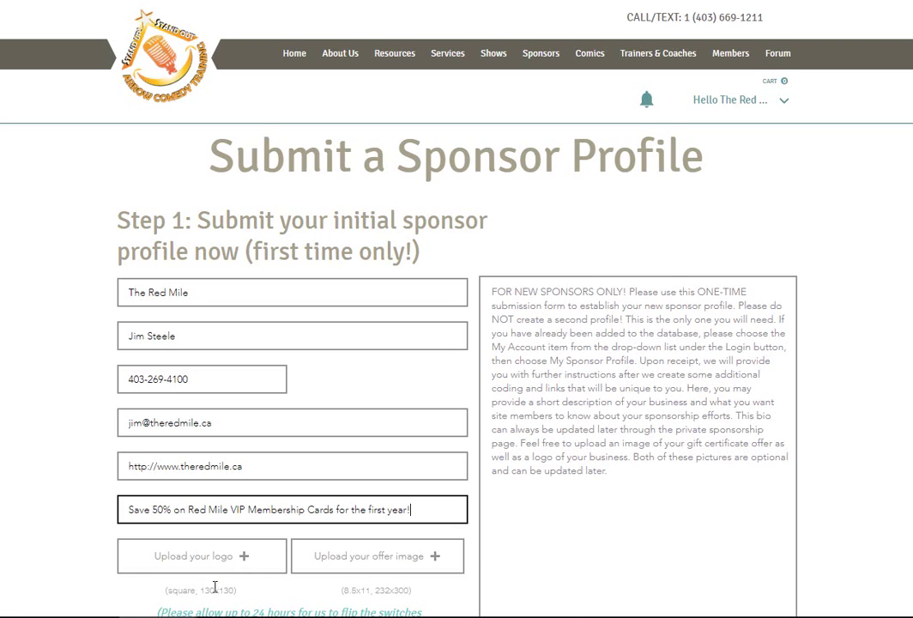
left_click(223, 559)
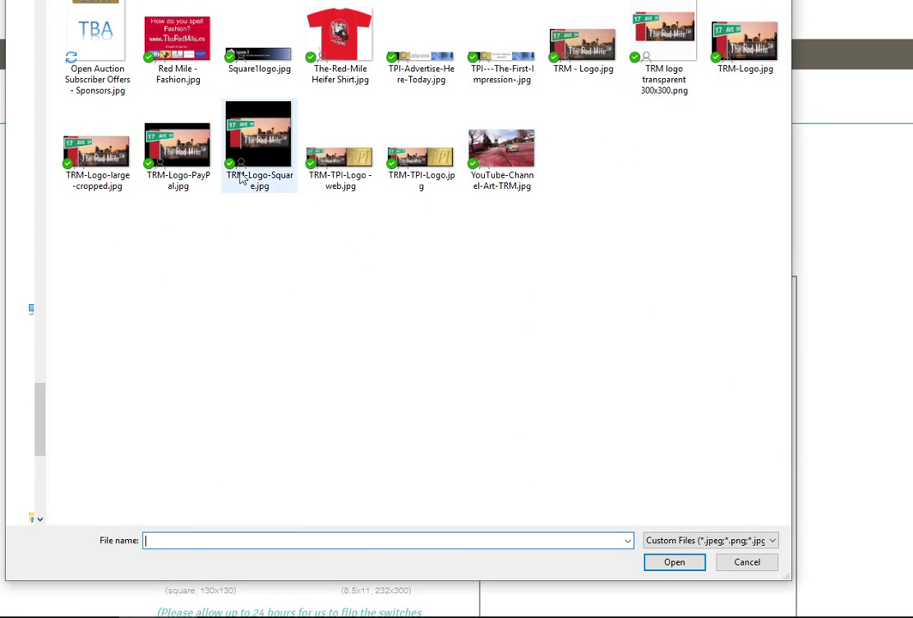
Step: Attach TRM-Logo-Square.jpg as the logo and Open Auction Subscriber Offers - Sponsors.jpg as the offer image
left_click(243, 168)
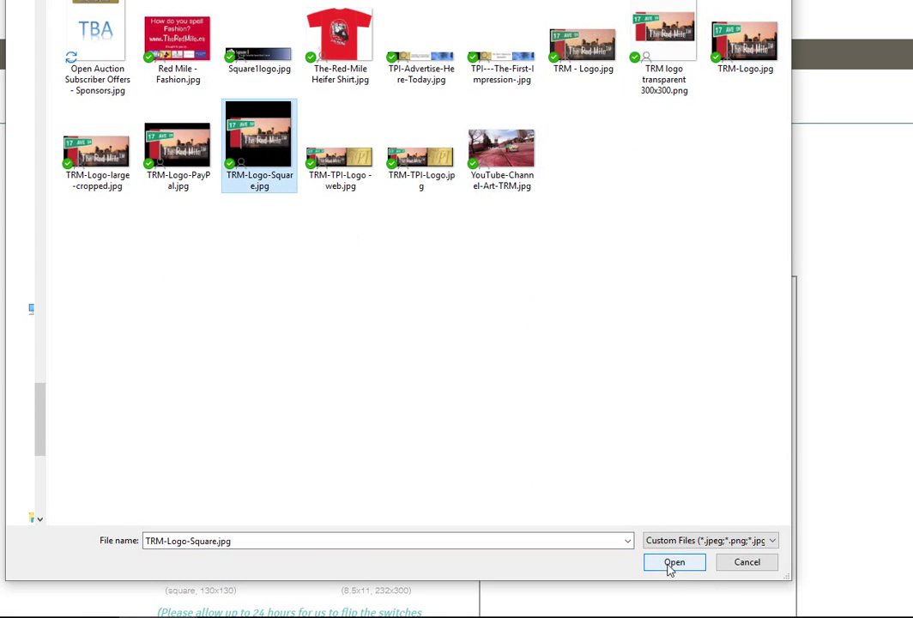
left_click(674, 566)
scroll(461, 584, "down", 2)
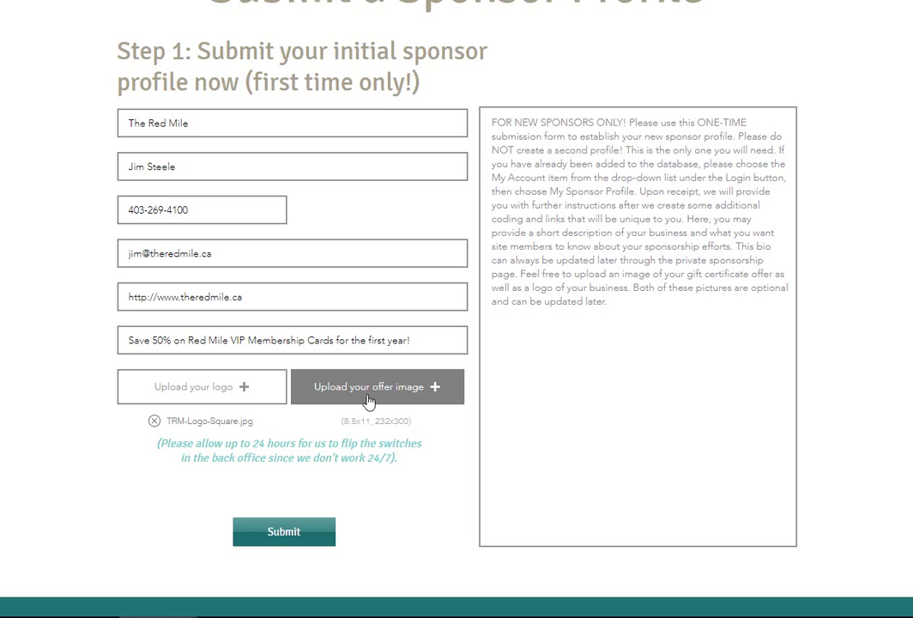
left_click(368, 400)
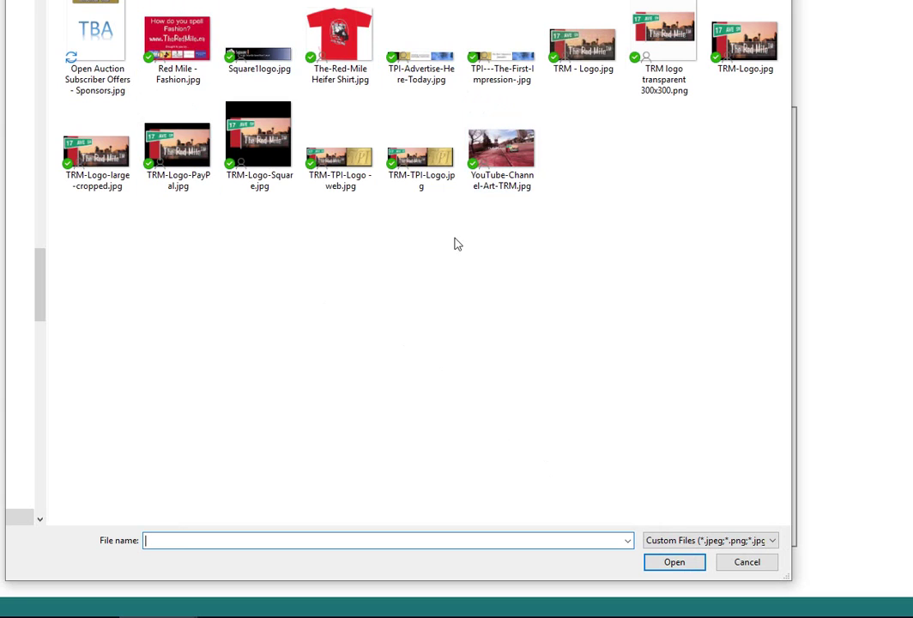
left_click(96, 39)
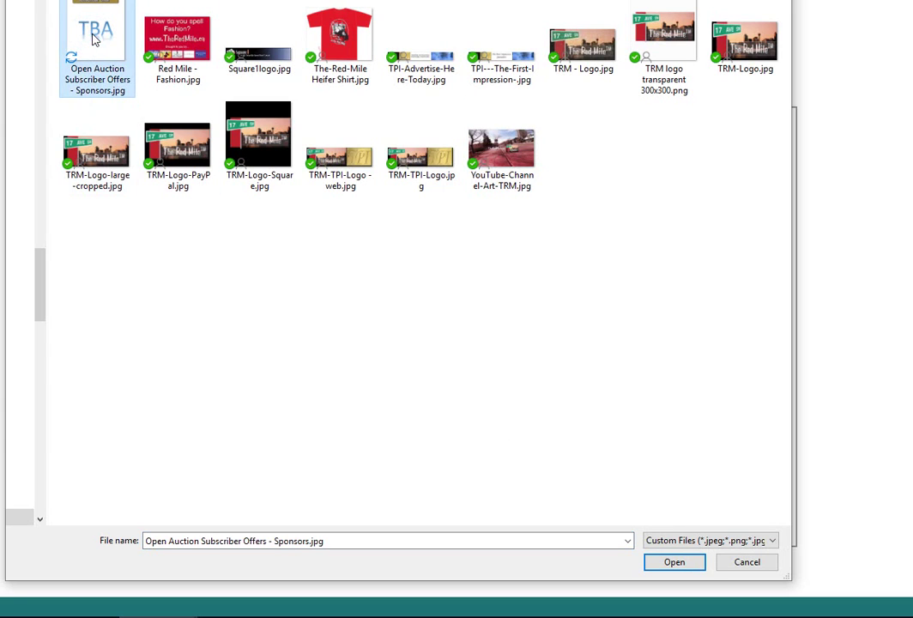
left_click(659, 564)
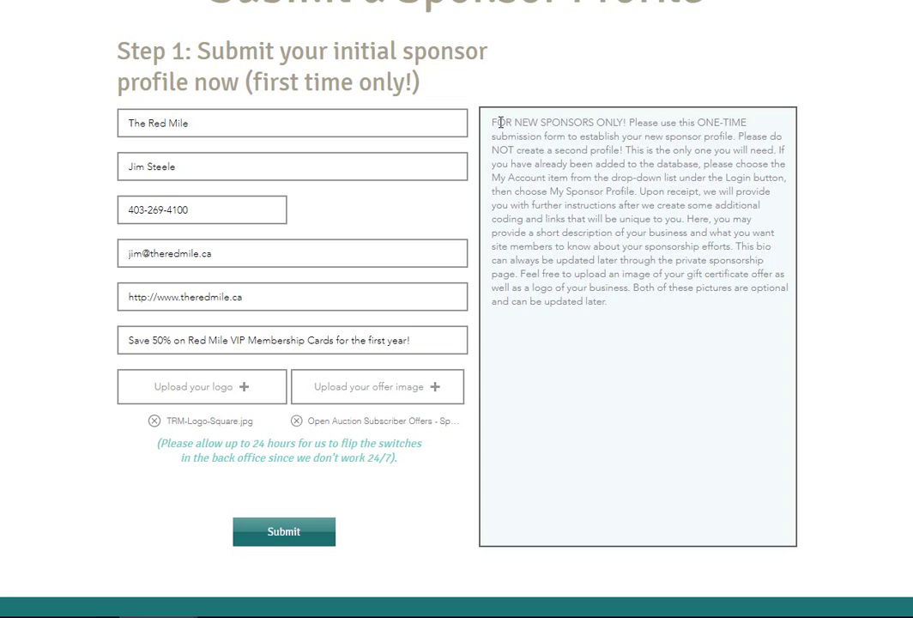
Step: Paste the About Sponsor paragraphs from Notepad into the profile description and submit the form
key("alt+Tab")
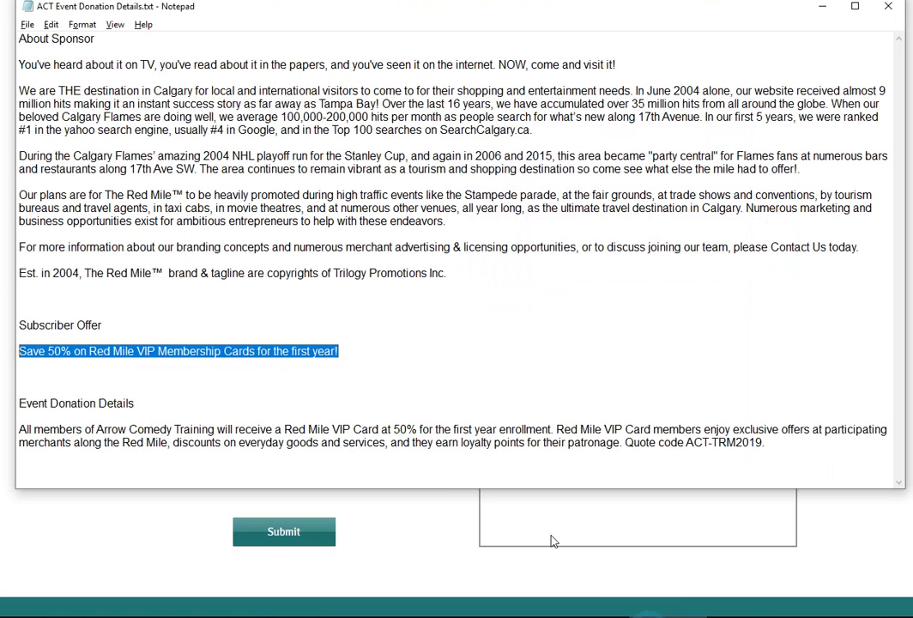
left_click_drag(446, 273, 15, 62)
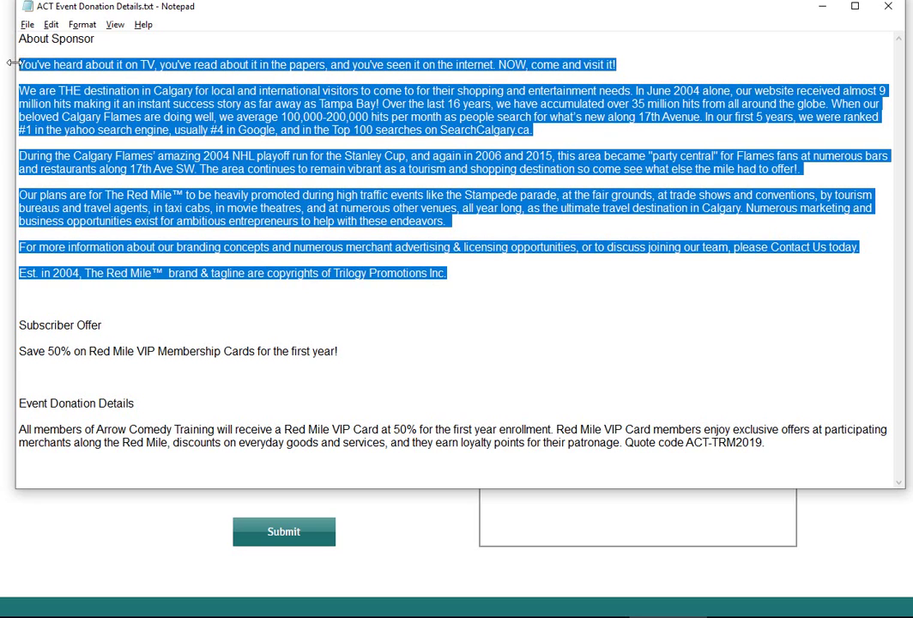
right_click(71, 67)
left_click(107, 114)
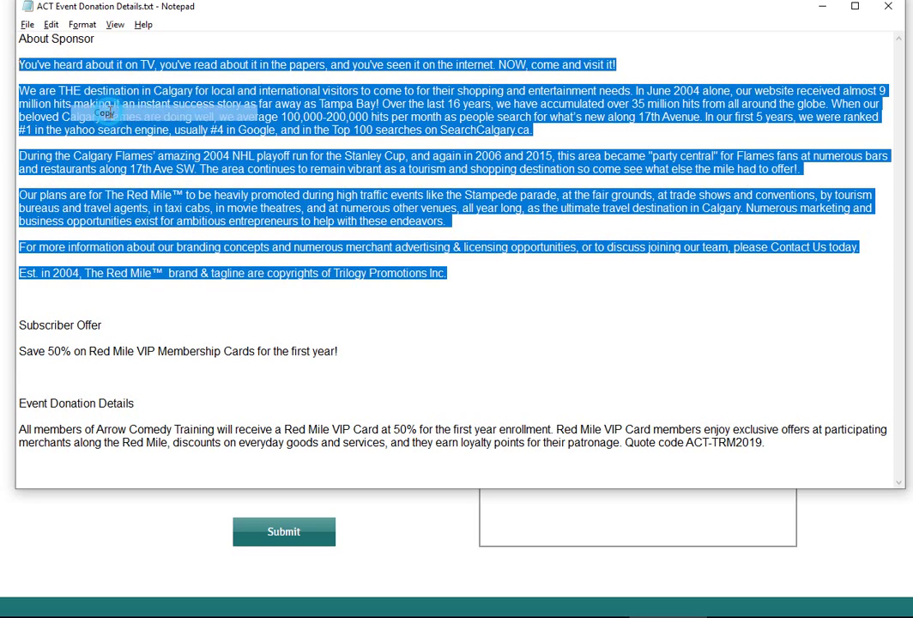
key("alt+Tab")
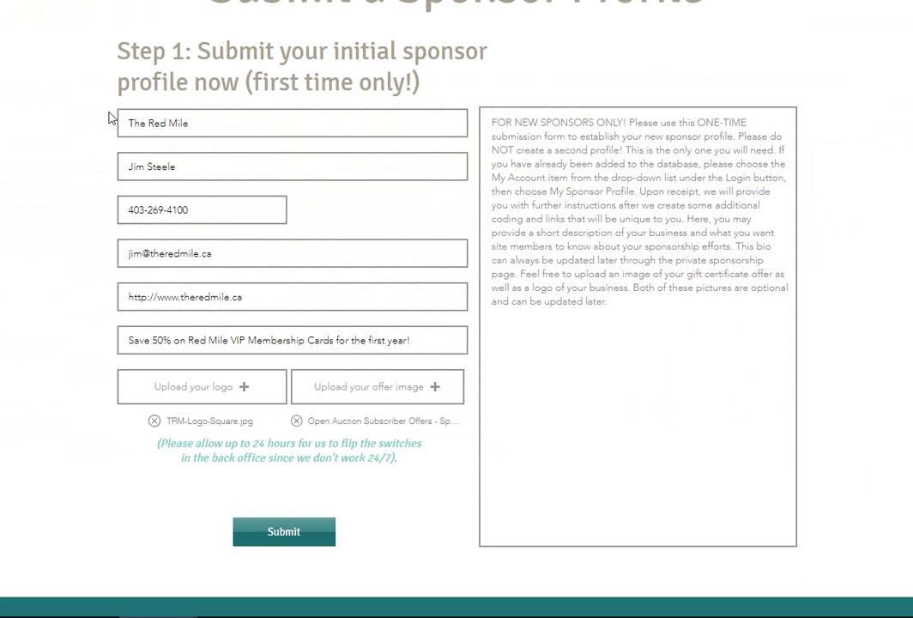
left_click(510, 147)
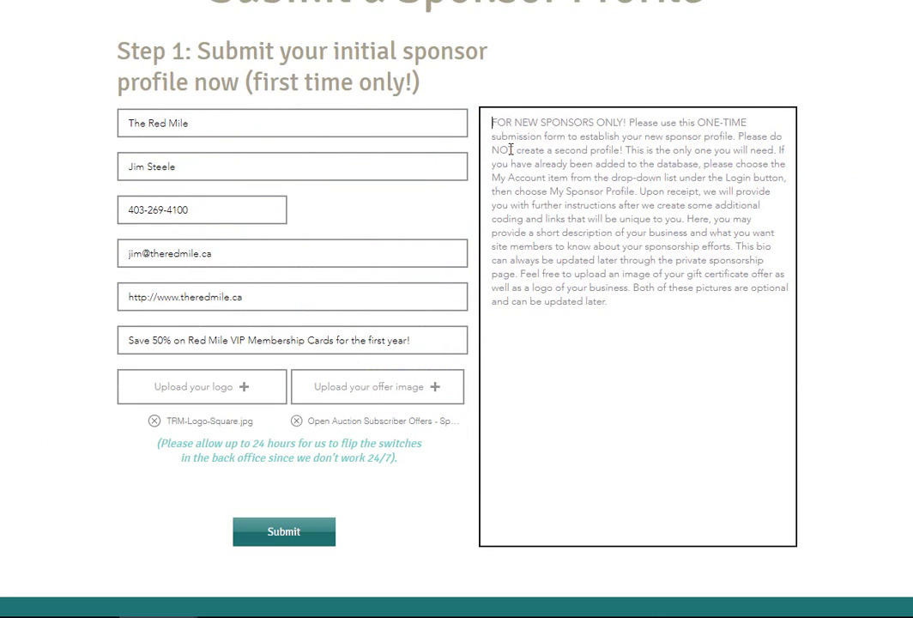
key("ctrl+v")
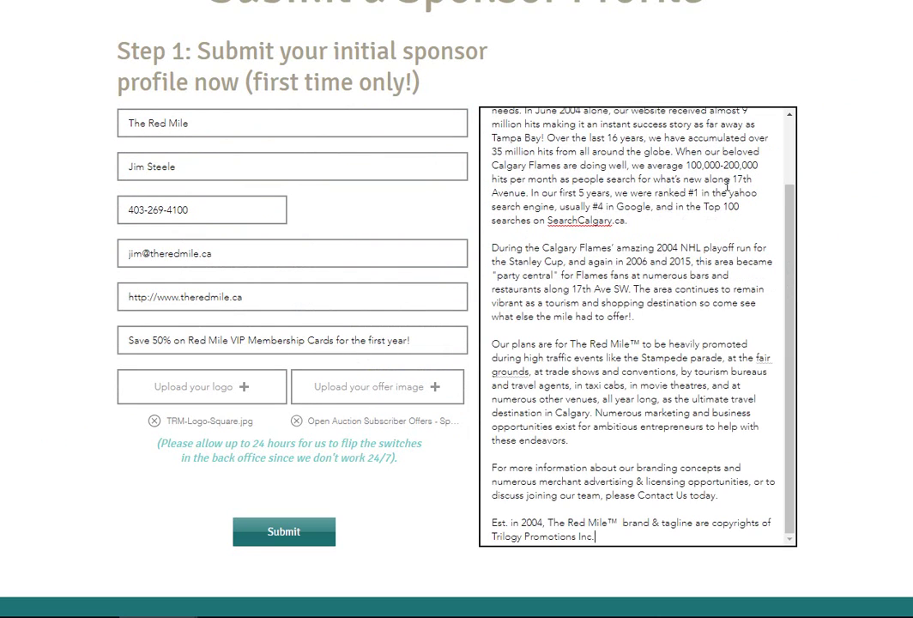
left_click(791, 229)
mouse_move(792, 229)
left_mouse_down()
mouse_move(791, 155)
mouse_move(791, 232)
left_mouse_up()
left_click(285, 533)
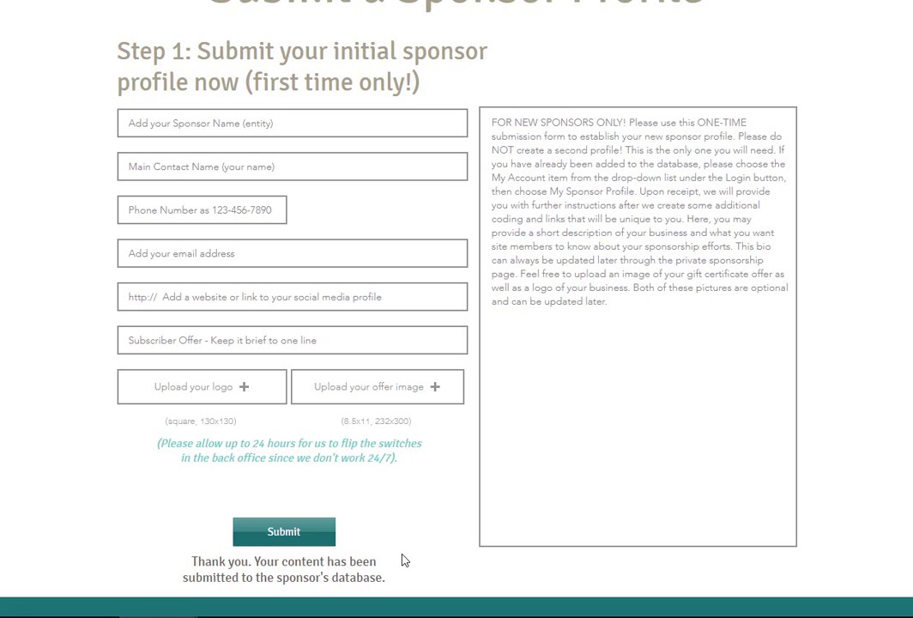
Step: Scroll back up to the page header once the thank-you confirmation appears
scroll(404, 561, "up", 2)
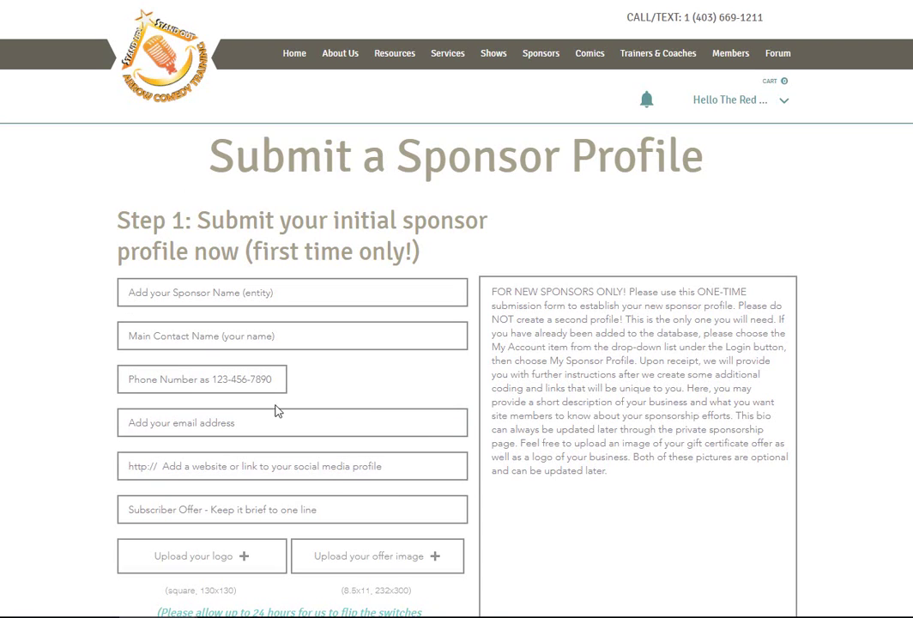
Step: Open My Sponsor Profile from the Hello account menu and scroll down to Event Donation Details
left_click(784, 99)
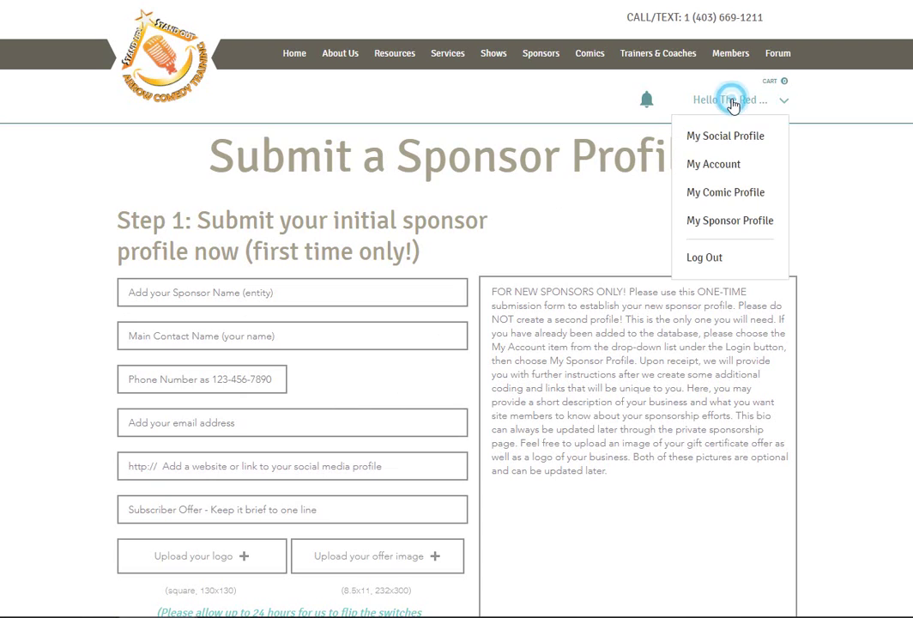
left_click(712, 225)
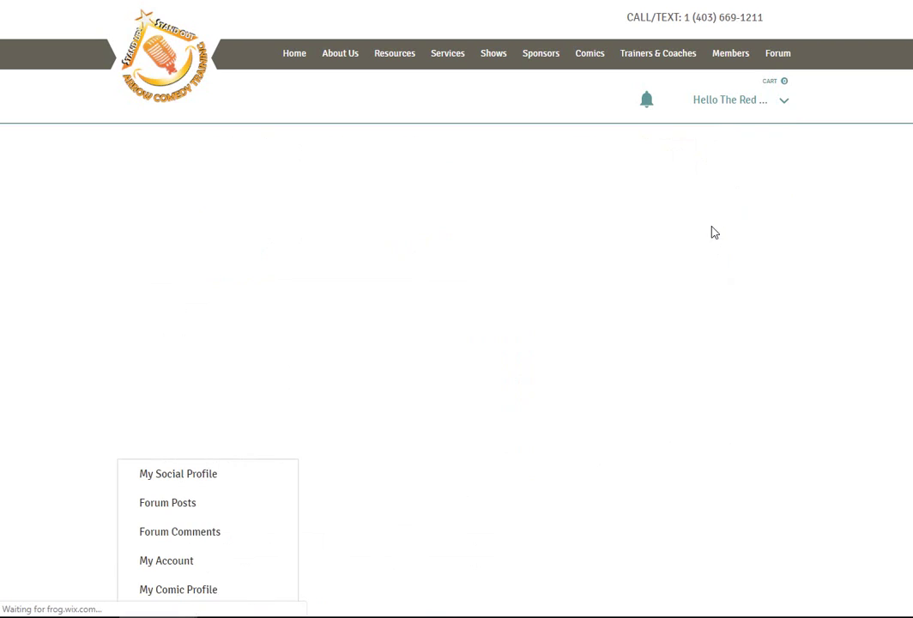
scroll(591, 232, "down", 8)
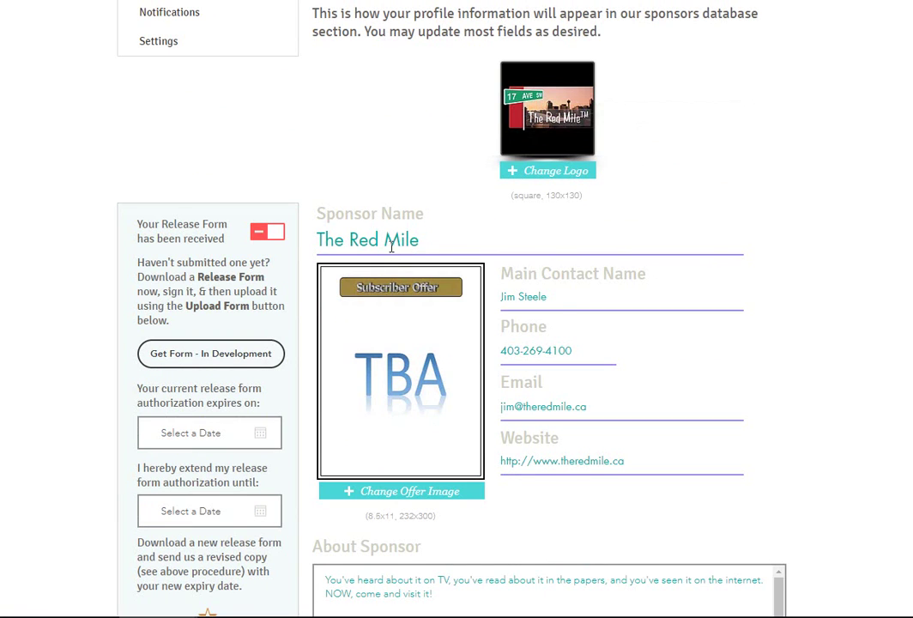
scroll(579, 387, "down", 10)
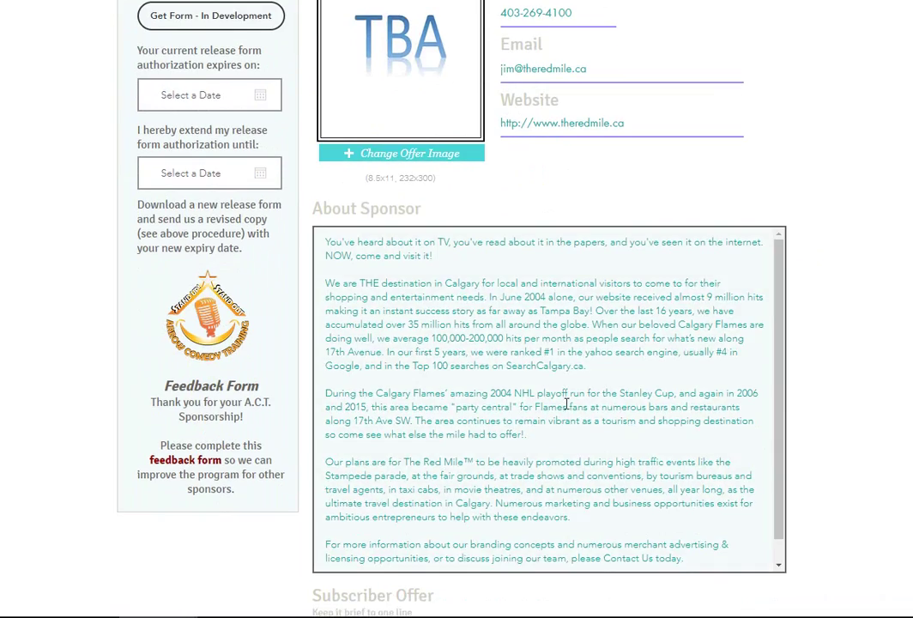
scroll(555, 345, "down", 10)
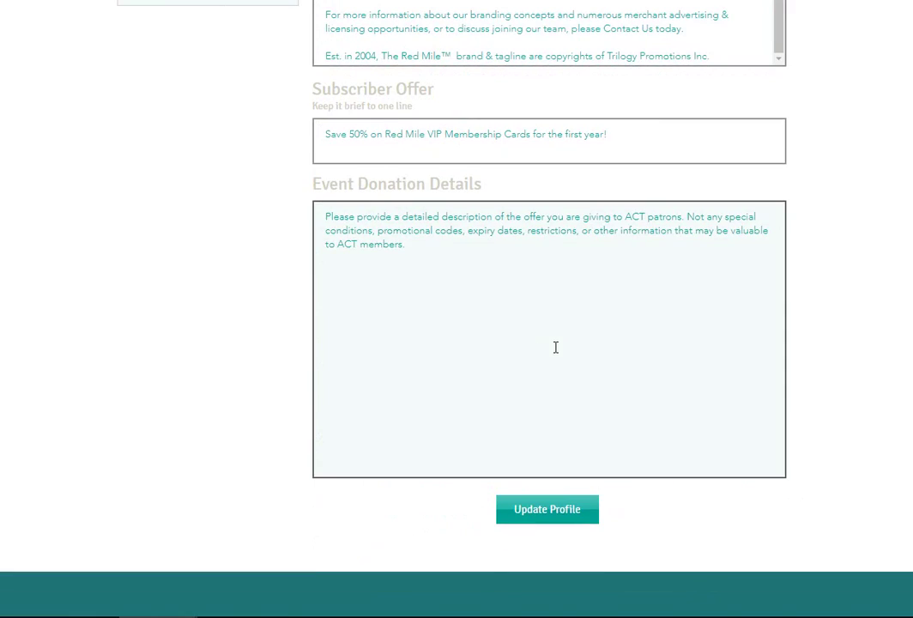
Step: Paste the Red Mile VIP Card paragraph with quote code ACT-TRM2019 into Event Donation Details
left_click(437, 268)
left_click(587, 593)
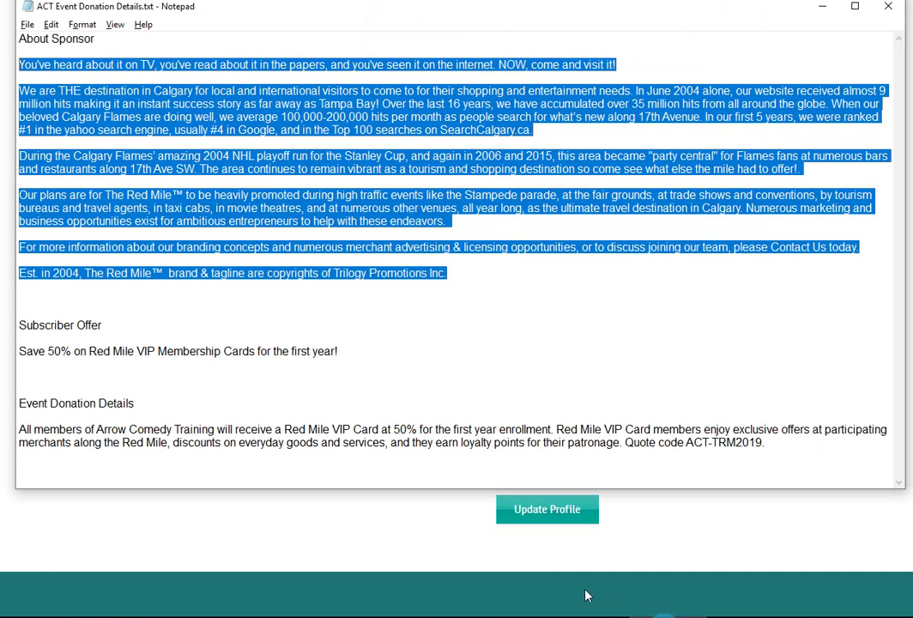
left_click(765, 433)
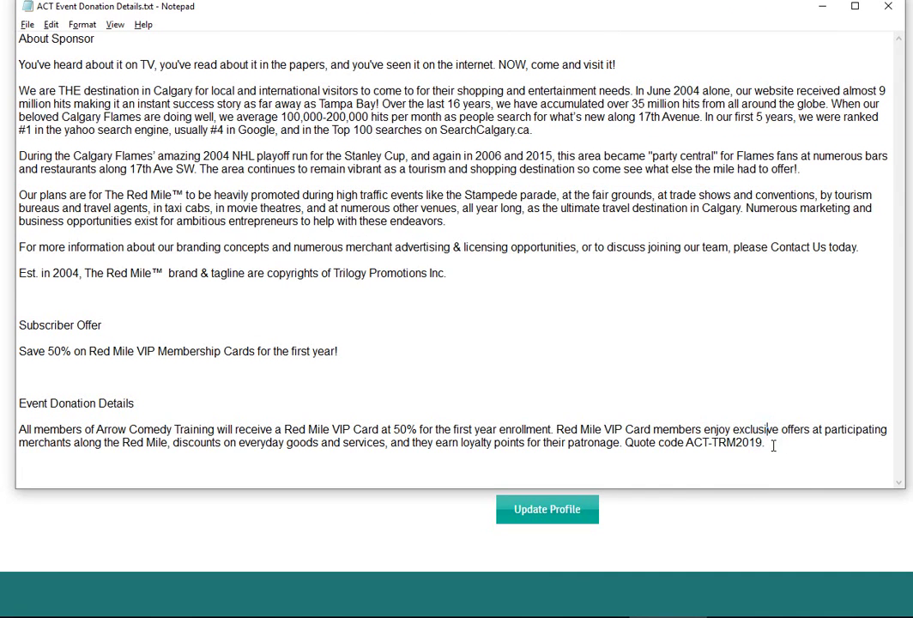
left_click_drag(774, 444, 19, 429)
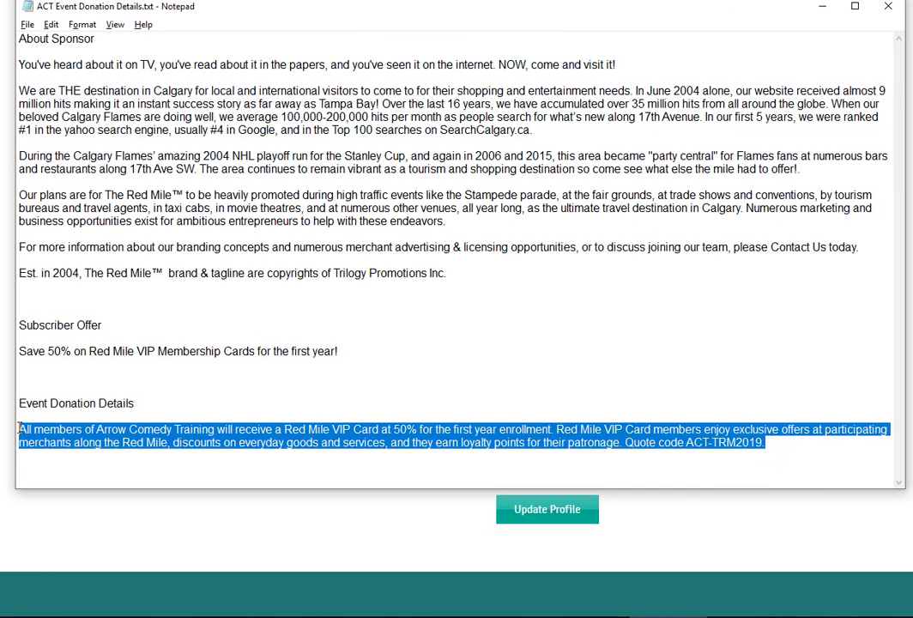
right_click(26, 432)
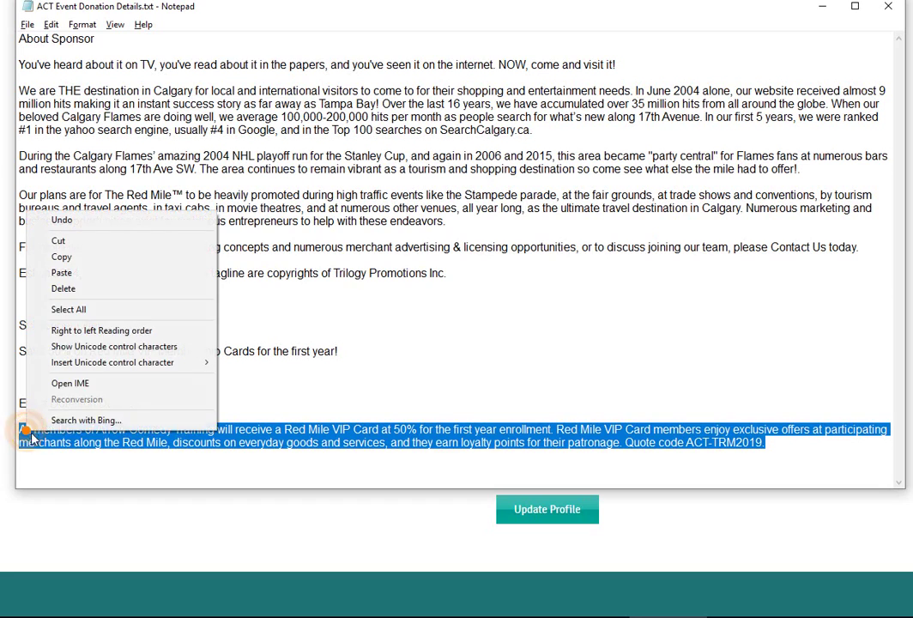
left_click(86, 269)
left_click(190, 530)
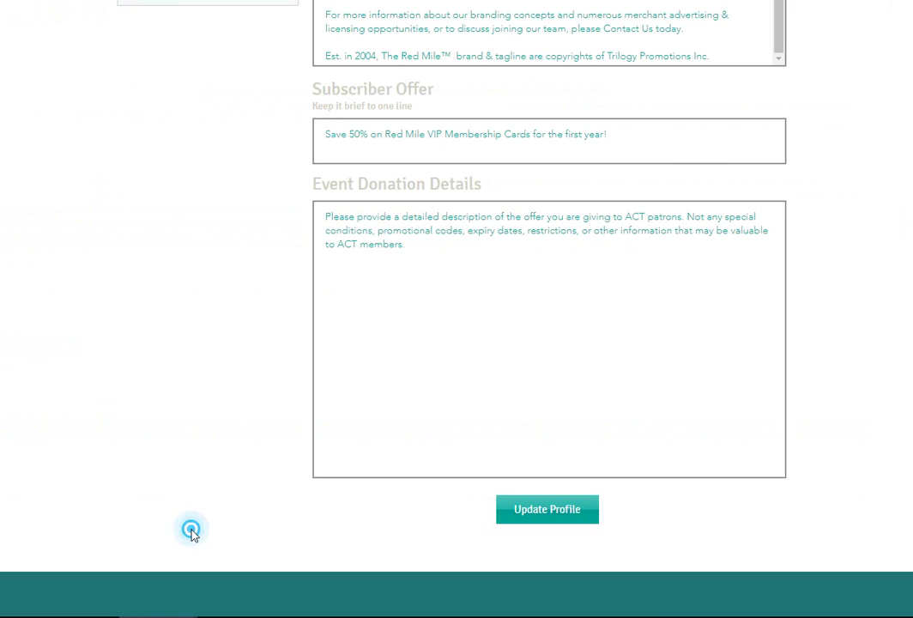
left_click(408, 241)
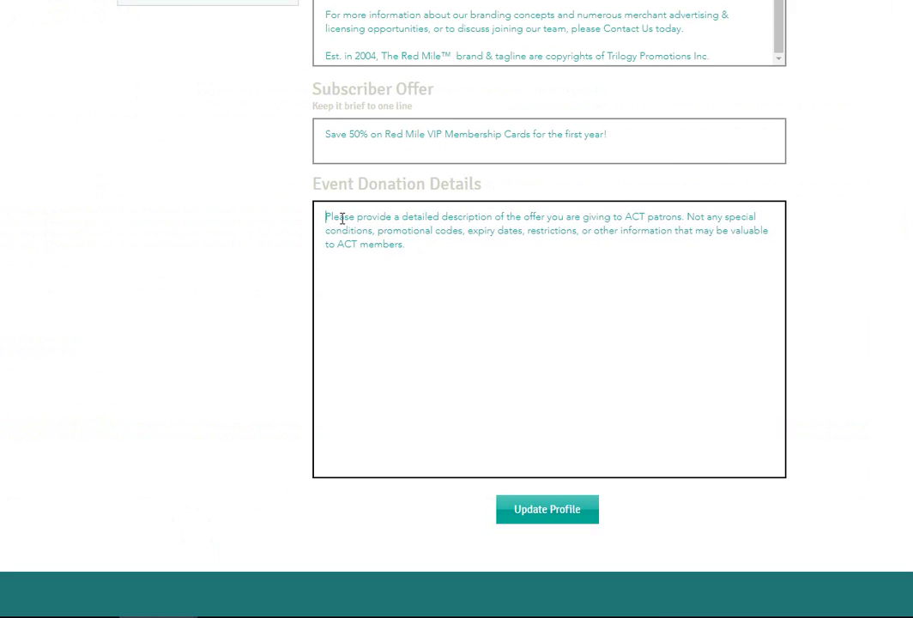
key("ctrl+v")
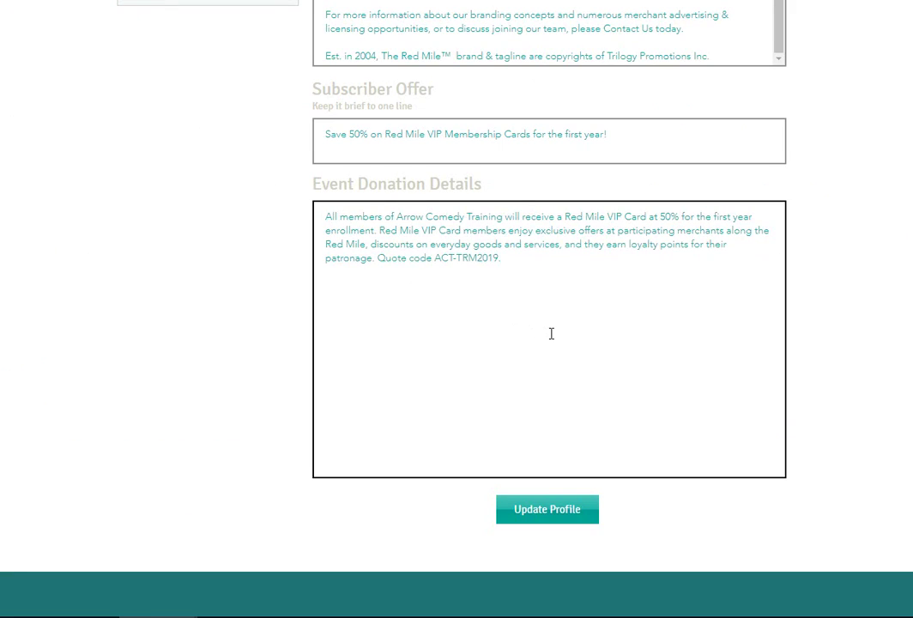
scroll(550, 332, "up", 4)
scroll(550, 330, "up", 1)
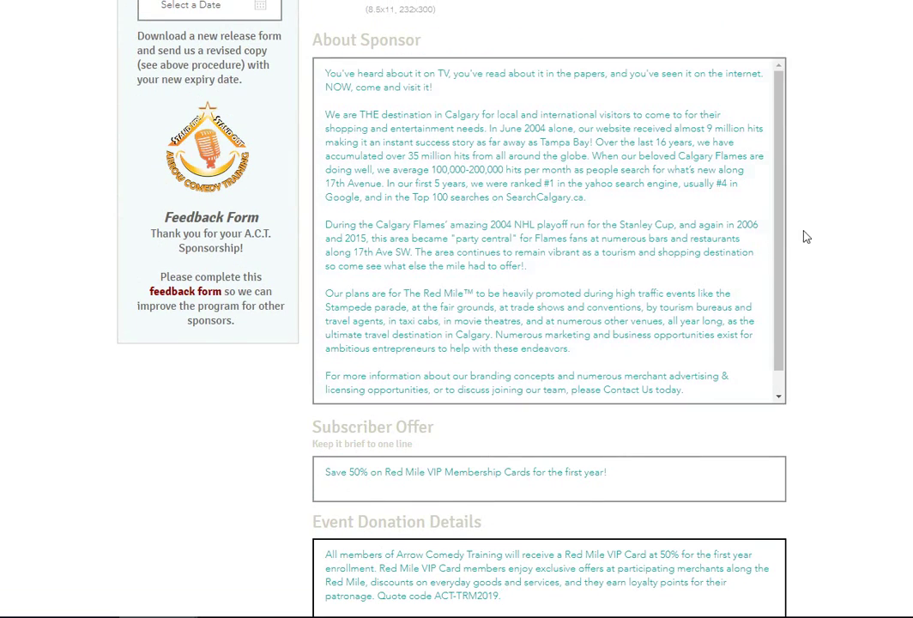
scroll(806, 235, "up", 4)
scroll(798, 236, "up", 2)
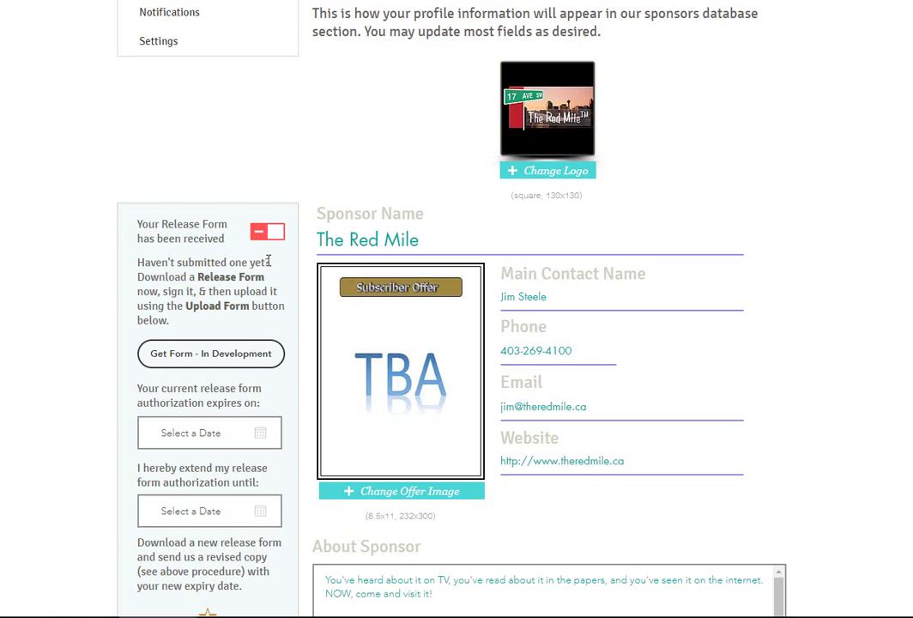
scroll(268, 260, "down", 2)
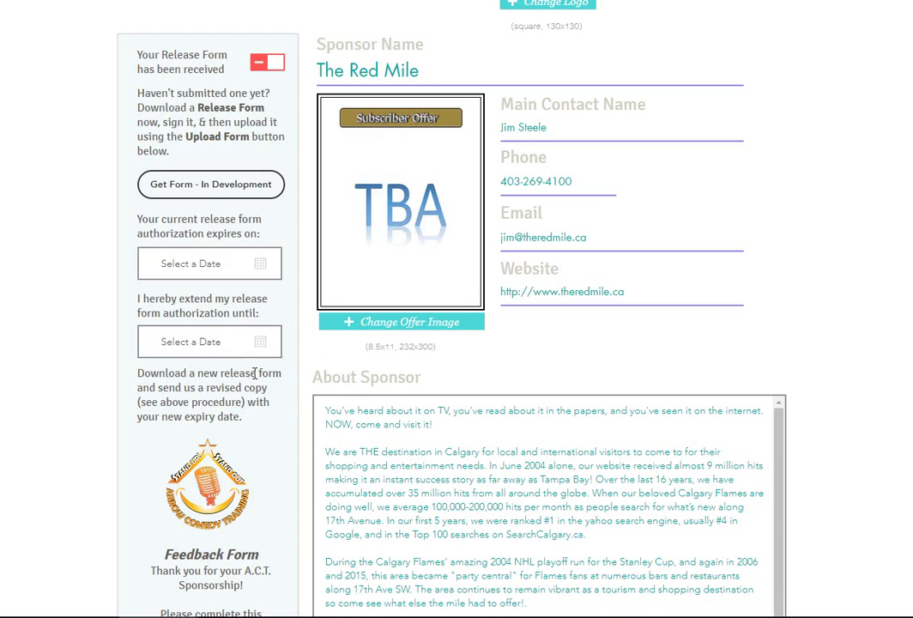
scroll(269, 375, "down", 2)
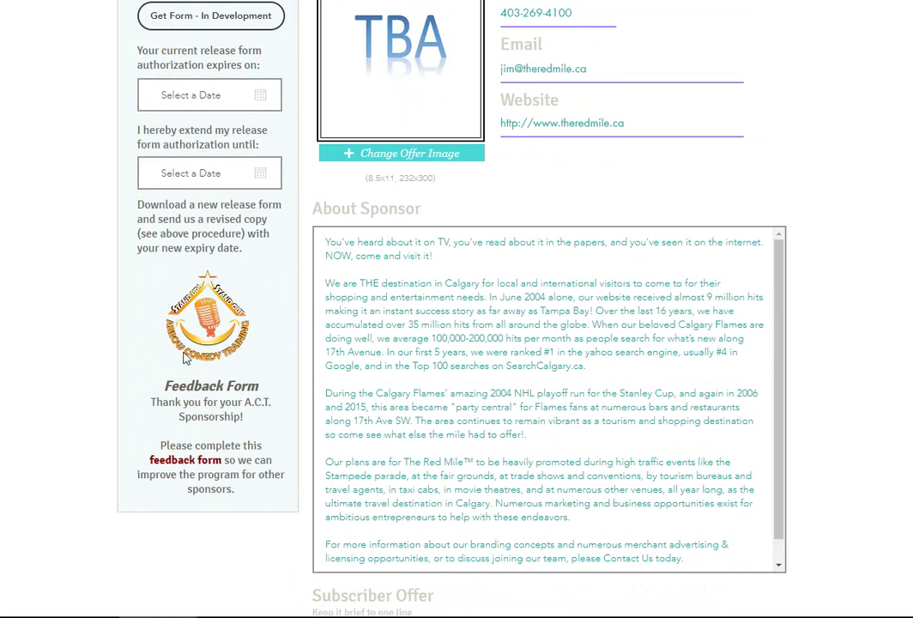